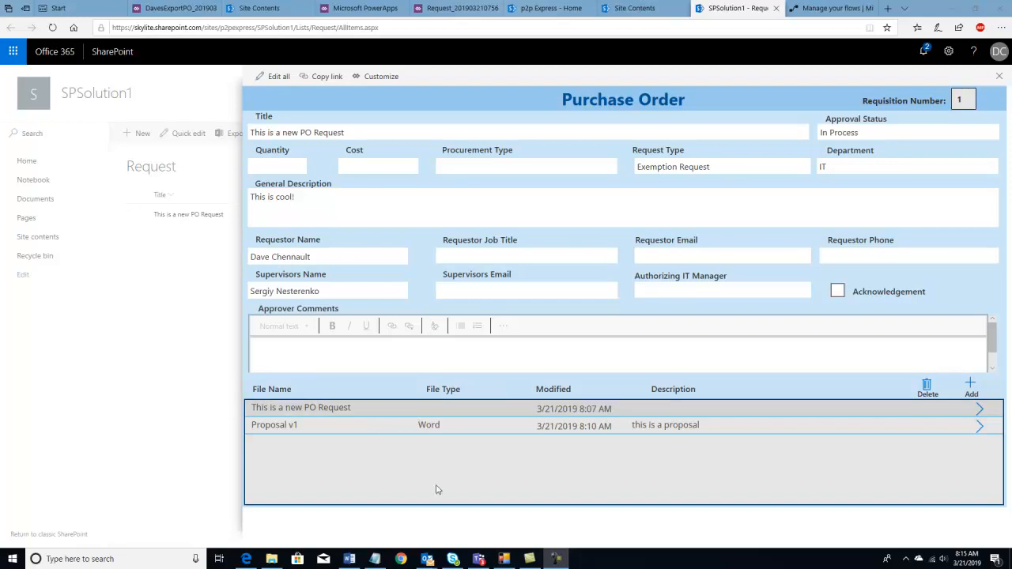
- Add a new attachment entry on the Purchase Order form and dismiss the Outlook mail notification
{"action": "left_click", "coordinate": [972, 388]}
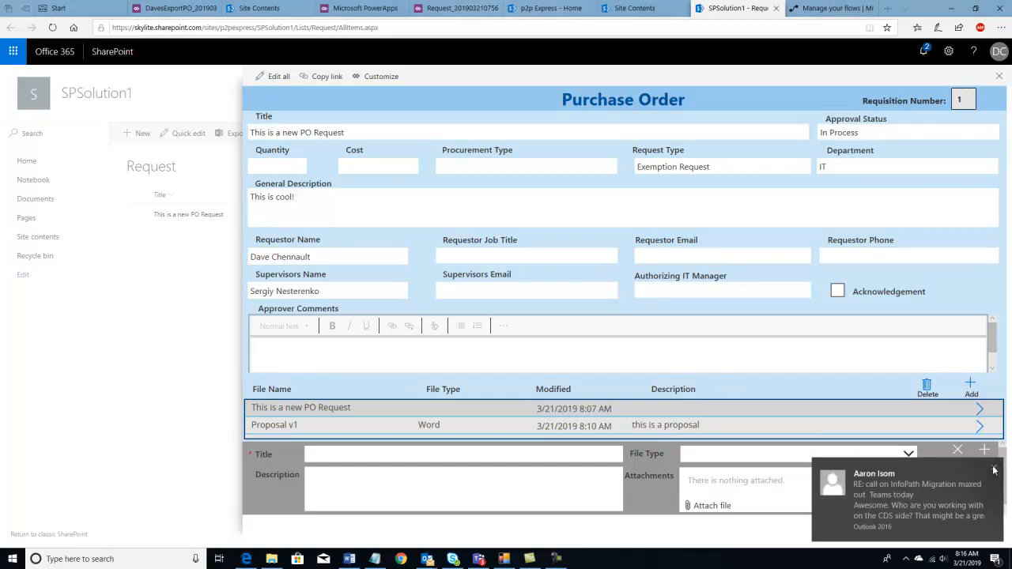
{"action": "left_click", "coordinate": [995, 468]}
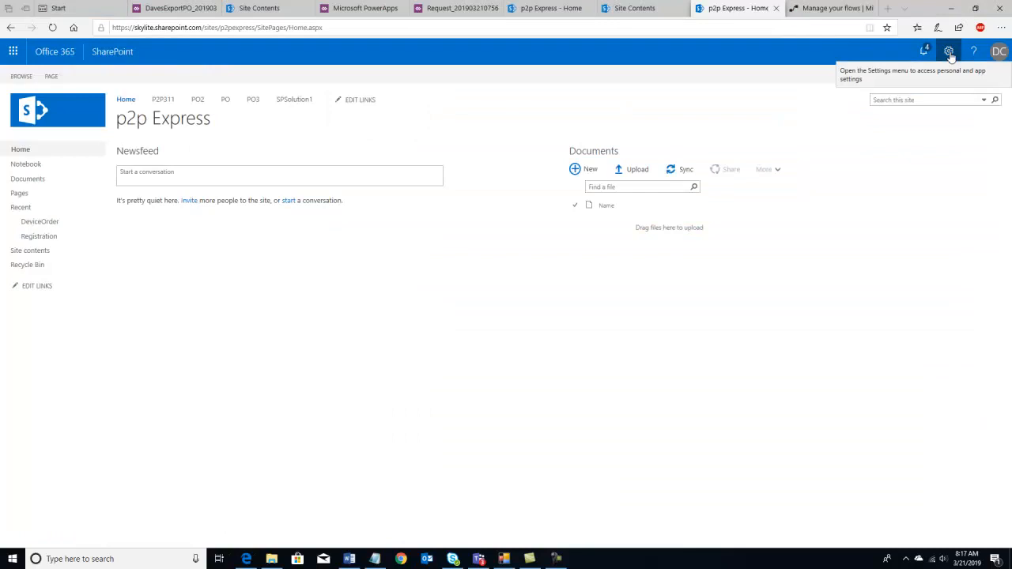
- Open the new subsite form from p2p Express's Site contents subsites list
{"action": "left_click", "coordinate": [950, 52]}
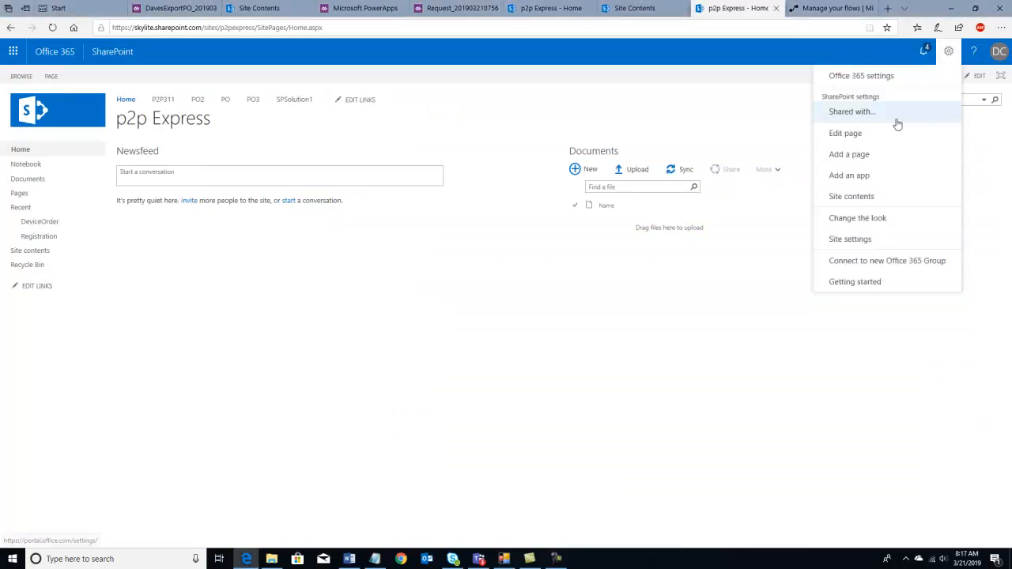
{"action": "left_click", "coordinate": [865, 203]}
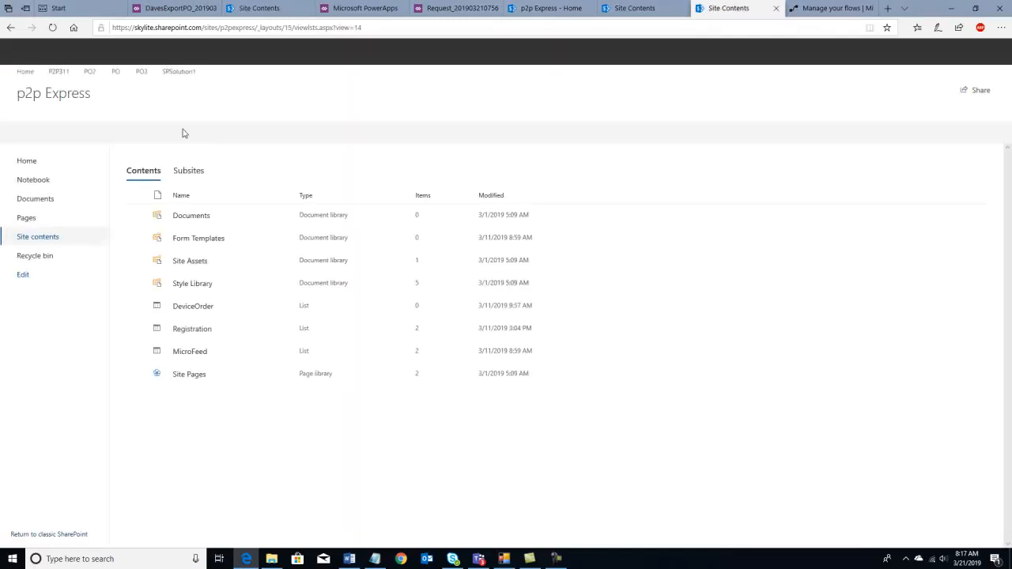
{"action": "left_click", "coordinate": [187, 172]}
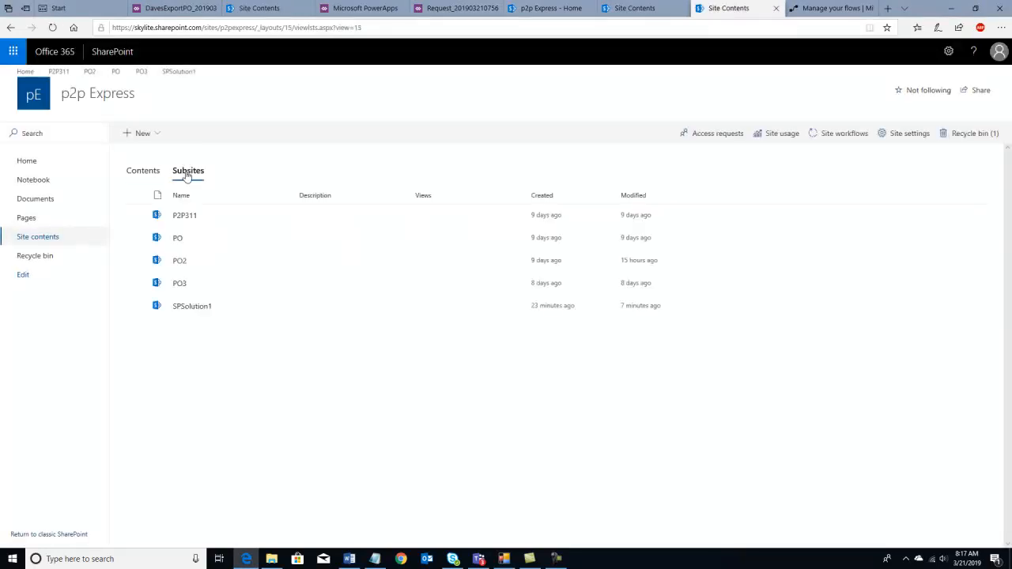
{"action": "left_click", "coordinate": [143, 134]}
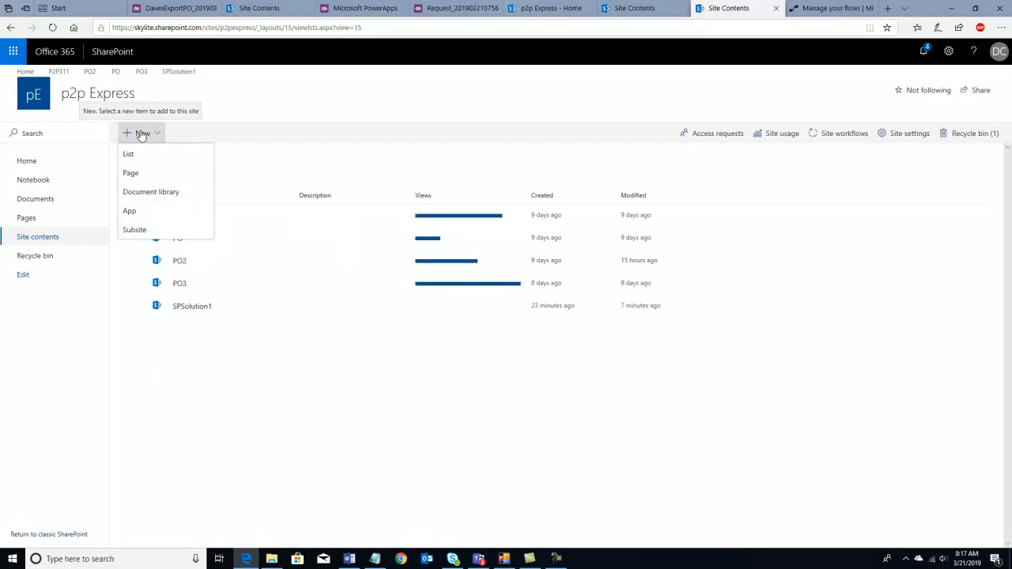
{"action": "left_click", "coordinate": [136, 229]}
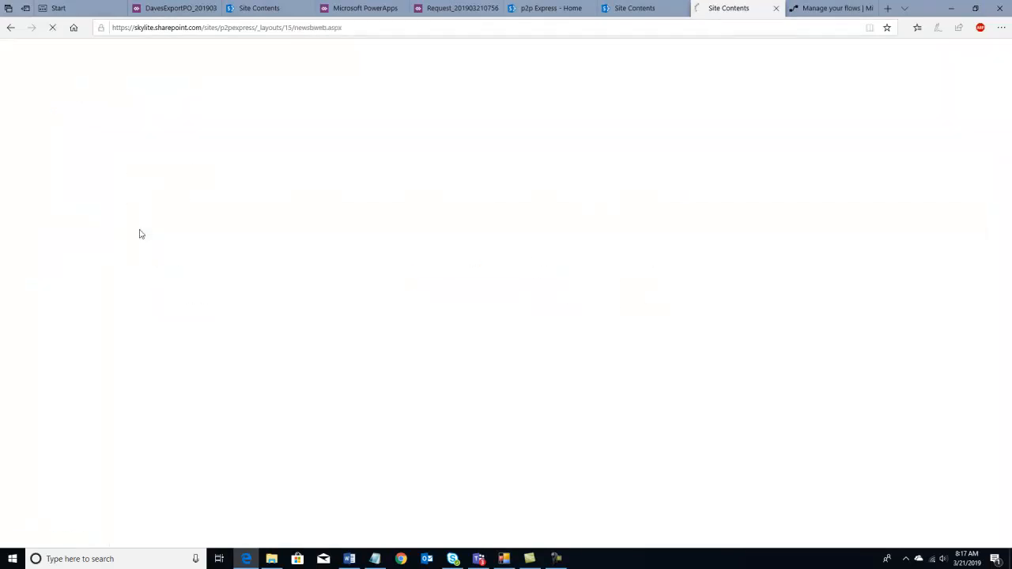
- Enter SPSolution2 as both title and URL name, then create the subsite
{"action": "type", "text": "SpSo"}
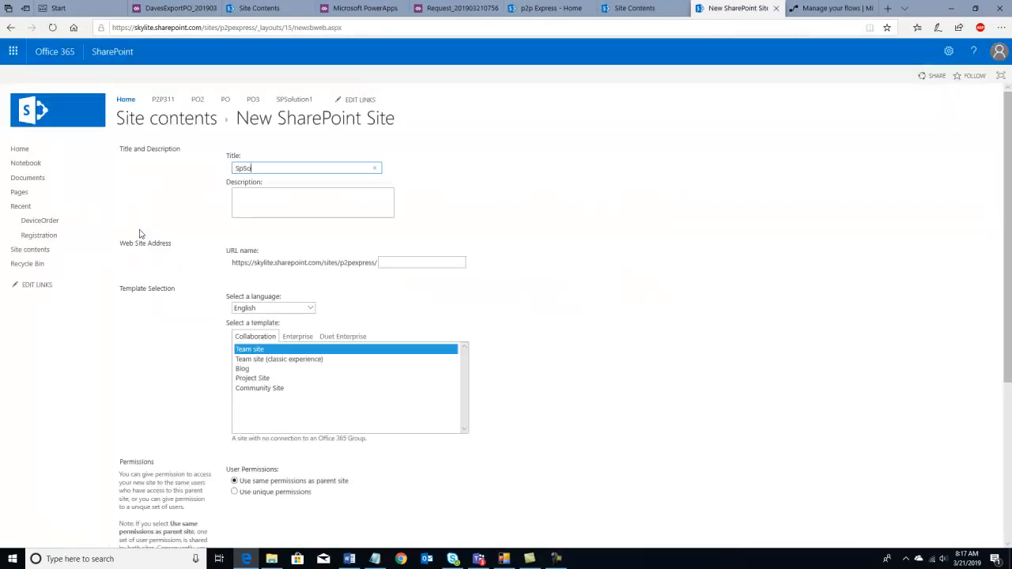
{"action": "type", "text": "lution2"}
{"action": "left_click", "coordinate": [244, 169]}
{"action": "key", "text": "BackSpace"}
{"action": "type", "text": "P"}
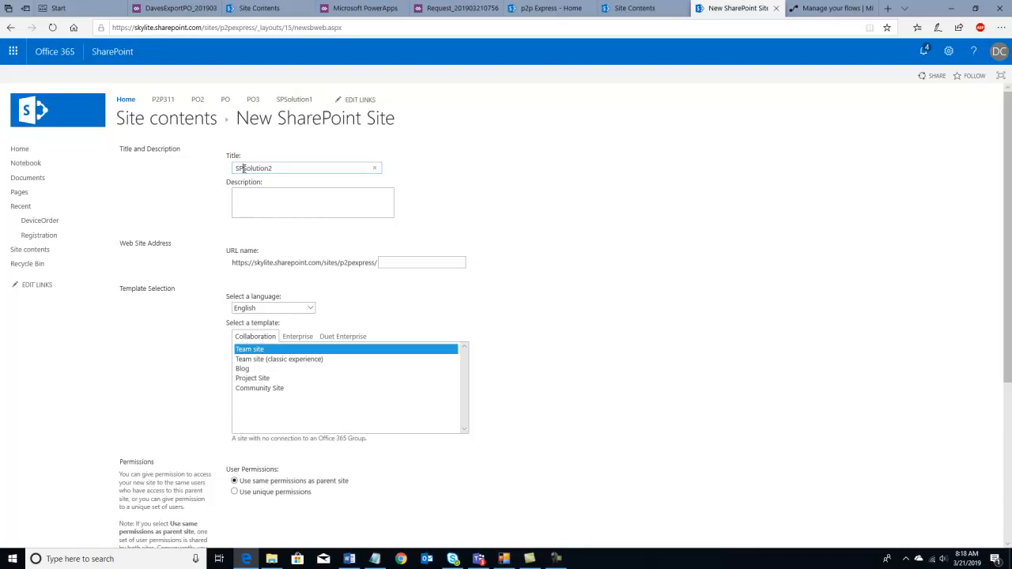
{"action": "left_click", "coordinate": [412, 262]}
{"action": "type", "text": "SPSOlution2"}
{"action": "left_click", "coordinate": [400, 261]}
{"action": "key", "text": "BackSpace"}
{"action": "type", "text": "o"}
{"action": "scroll", "coordinate": [399, 262], "scroll_direction": "down", "scroll_amount": 3}
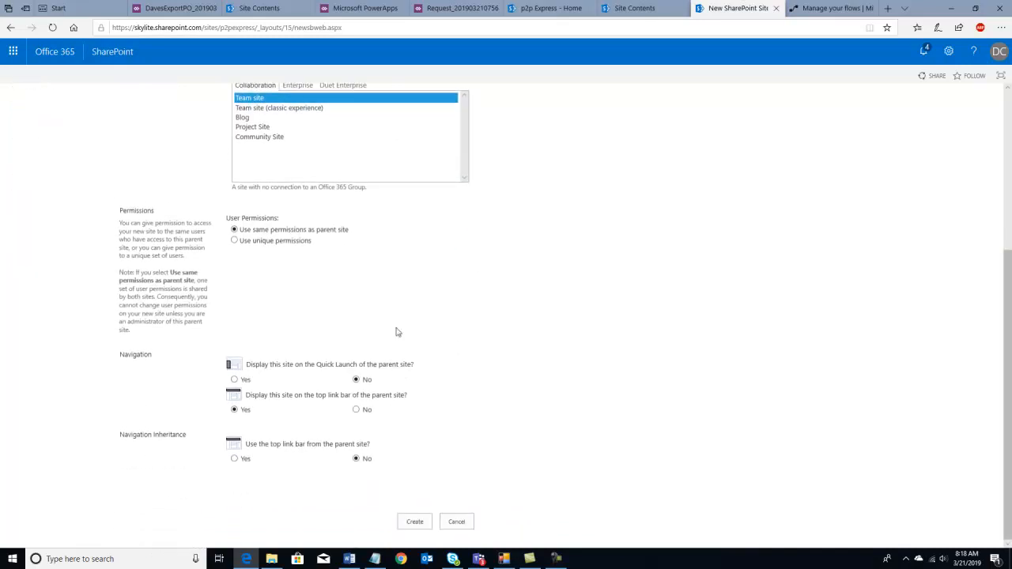
{"action": "left_click", "coordinate": [413, 521]}
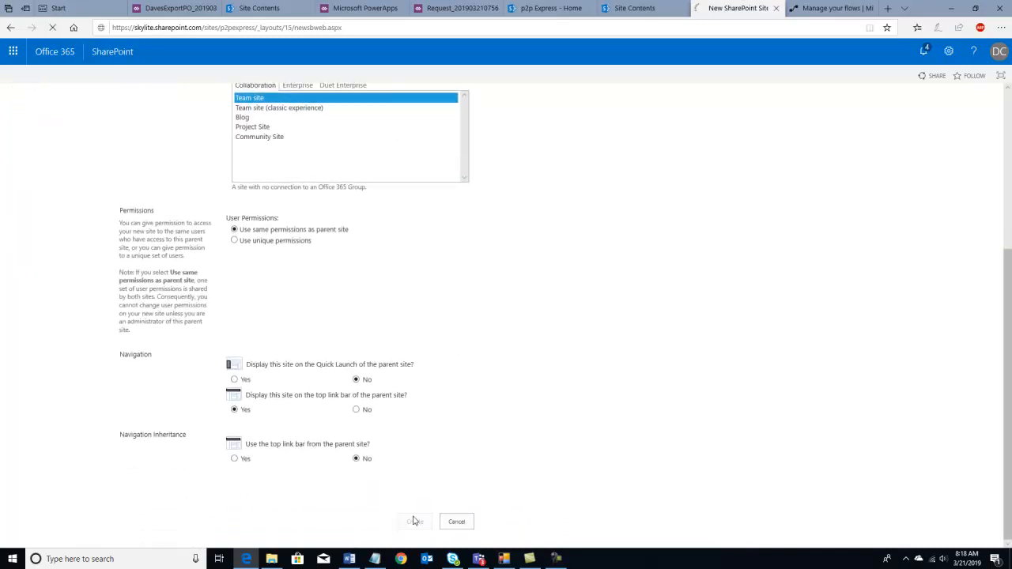
- Go to SPSolution2's Site contents from the settings gear
{"action": "left_click", "coordinate": [948, 53]}
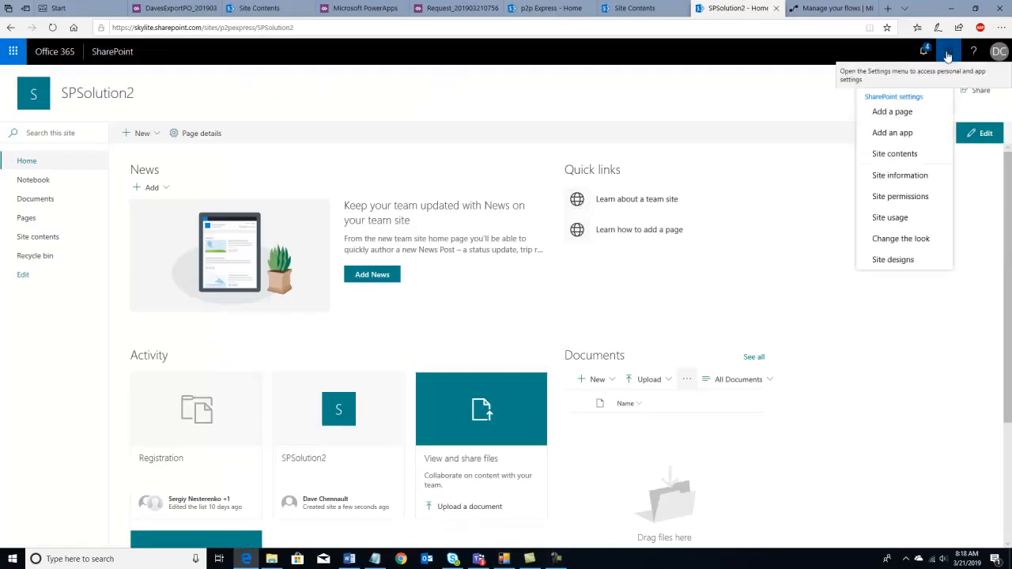
{"action": "left_click", "coordinate": [896, 155]}
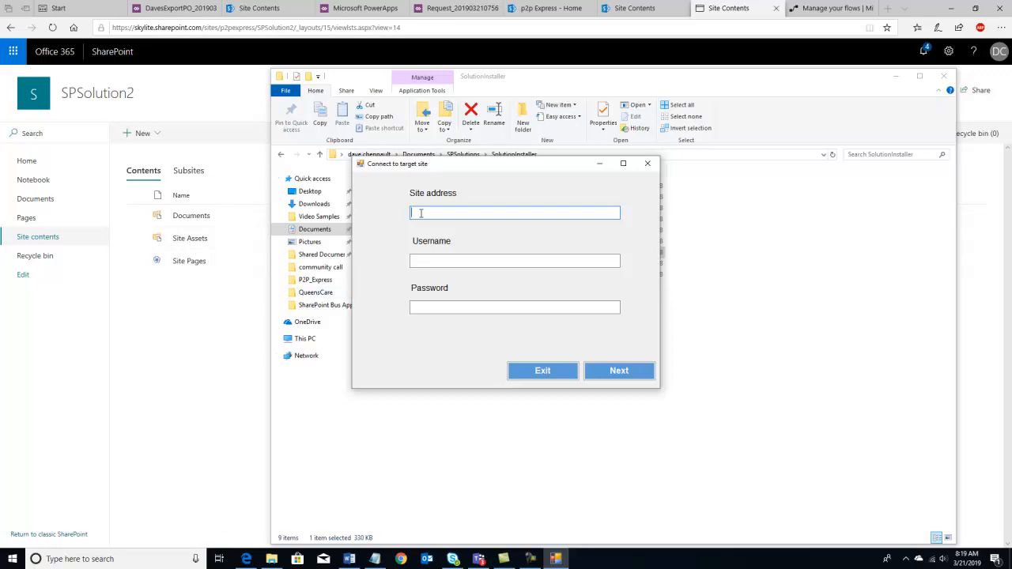
- Connect SolutionInstaller to the copied SPSolution2 site address using the account's username and password
{"action": "left_click", "coordinate": [294, 27]}
{"action": "left_click_drag", "start_coordinate": [294, 27], "coordinate": [106, 10]}
{"action": "key", "text": "ctrl+c"}
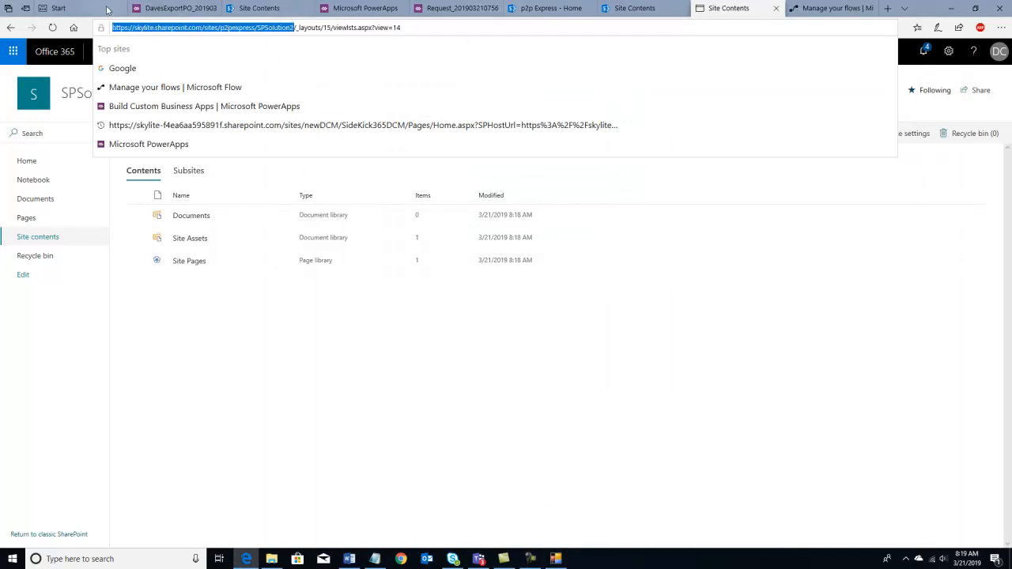
{"action": "left_click", "coordinate": [556, 559]}
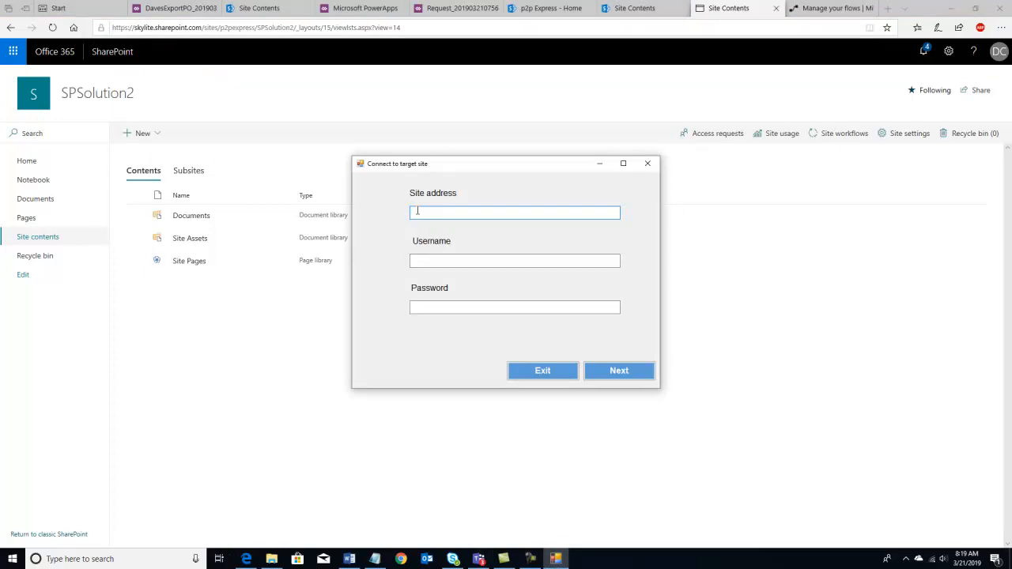
{"action": "key", "text": "ctrl+v"}
{"action": "left_click", "coordinate": [432, 260]}
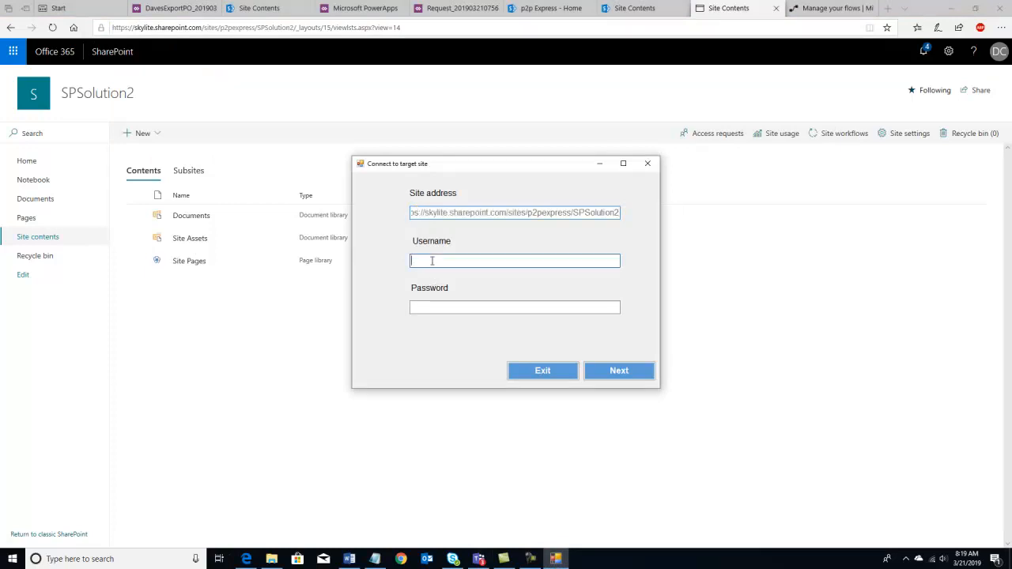
{"action": "left_click", "coordinate": [433, 307]}
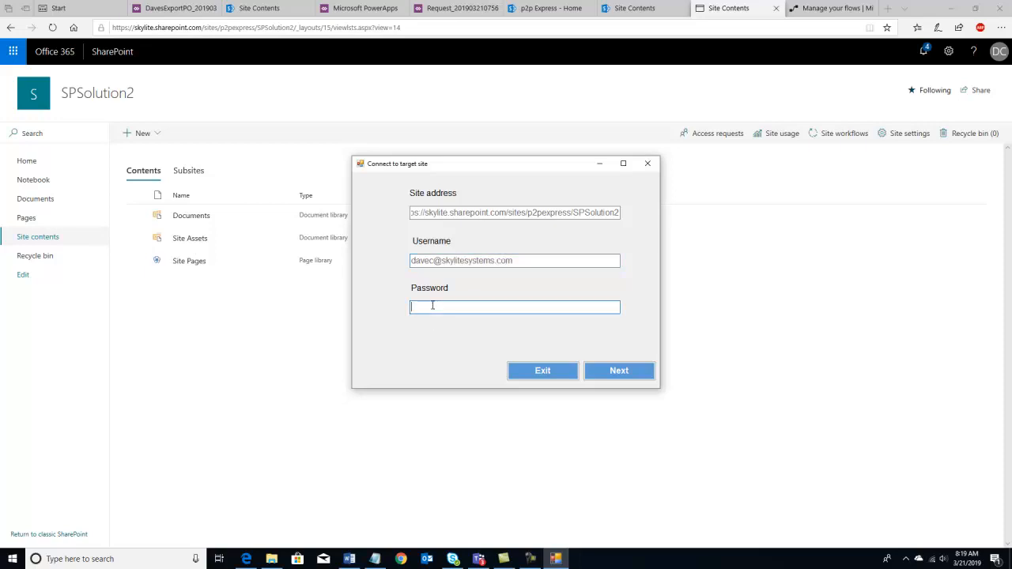
{"action": "type", "text": "********"}
{"action": "left_click", "coordinate": [614, 372]}
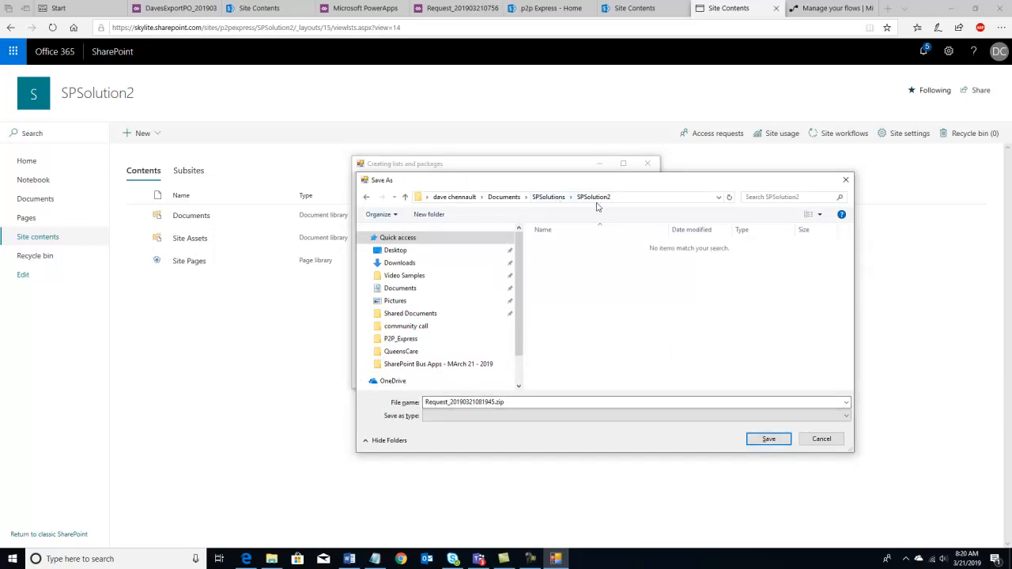
- Save Request_20190321081945.zip, confirm the conversion, and refresh SPSolution2's contents to see the new lists
{"action": "left_click", "coordinate": [767, 440]}
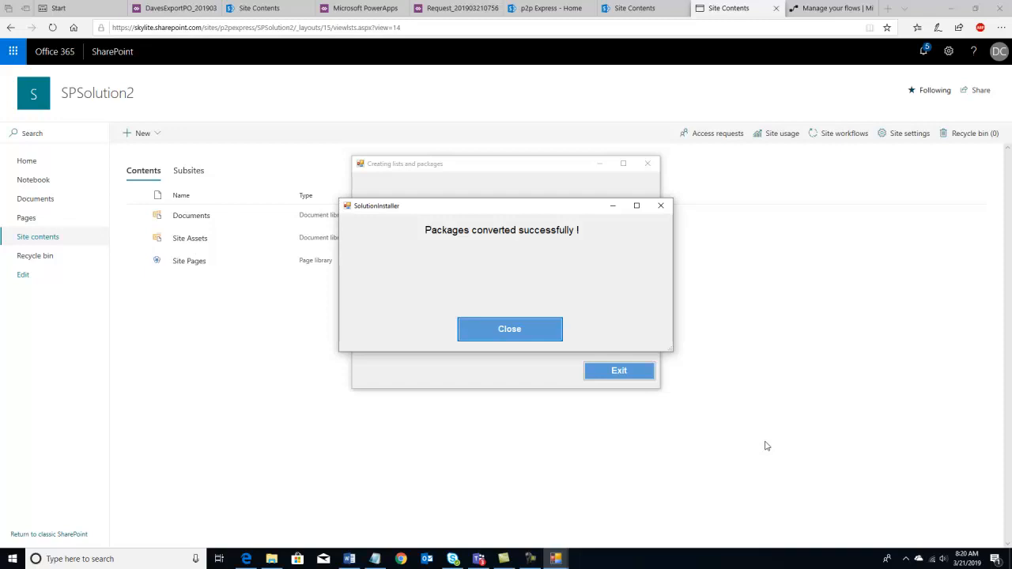
{"action": "key", "text": "Return"}
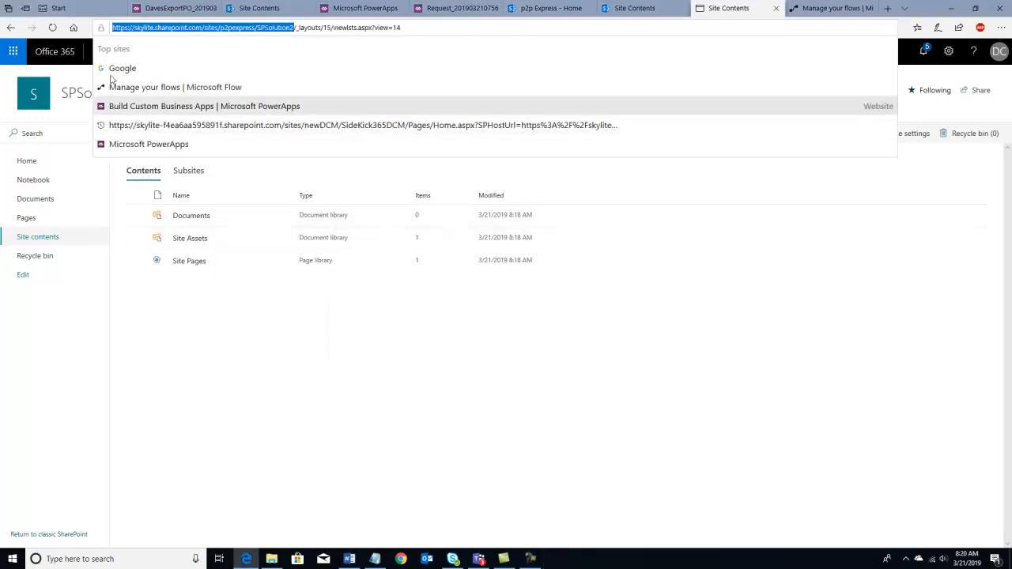
{"action": "left_click", "coordinate": [52, 28]}
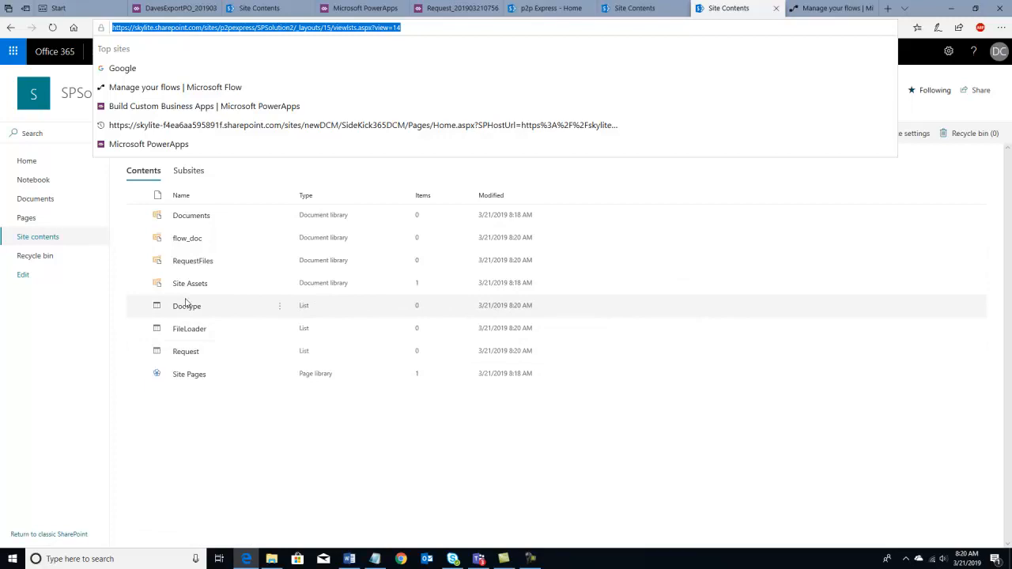
{"action": "left_click", "coordinate": [363, 8]}
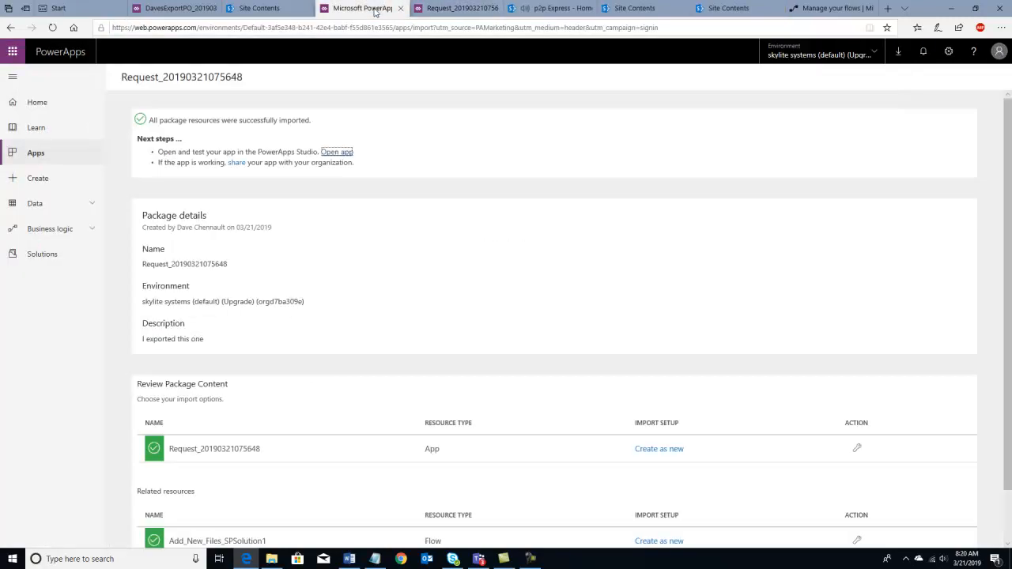
- Choose Request_20190321081945.zip from Documents\SPSolutions\SPSolution2 as the package to import
{"action": "left_click", "coordinate": [31, 158]}
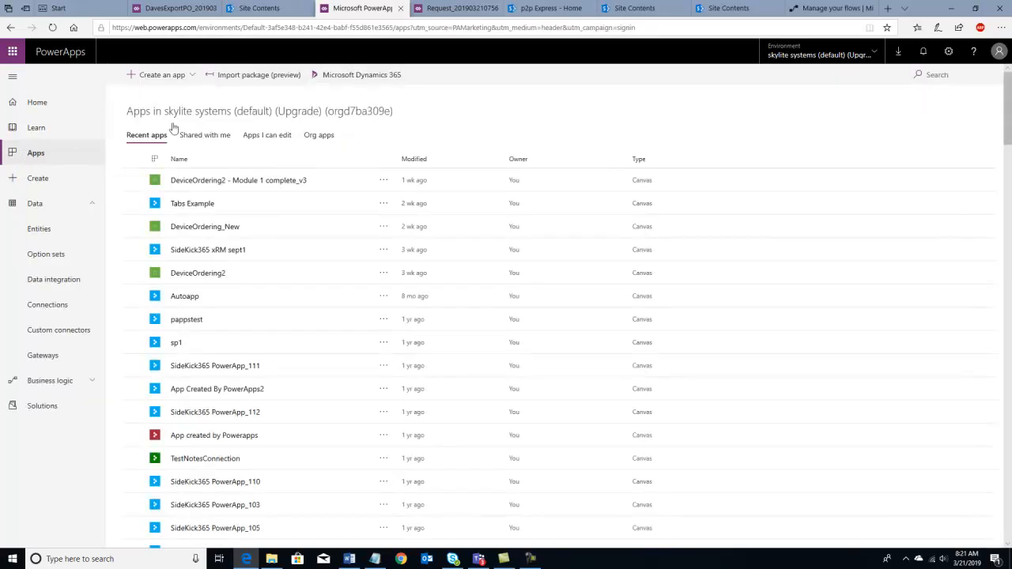
{"action": "left_click", "coordinate": [240, 76]}
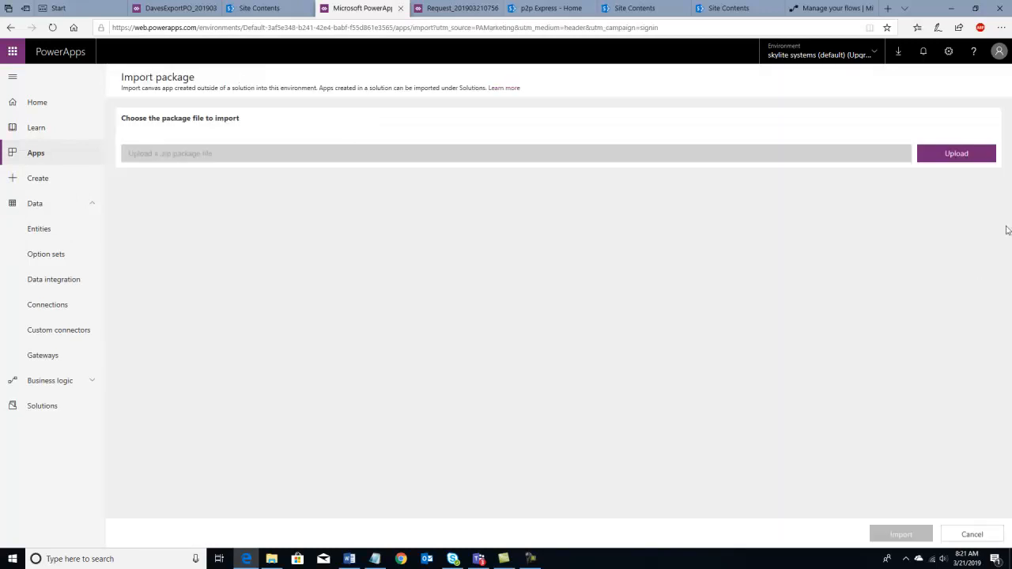
{"action": "left_click", "coordinate": [952, 154]}
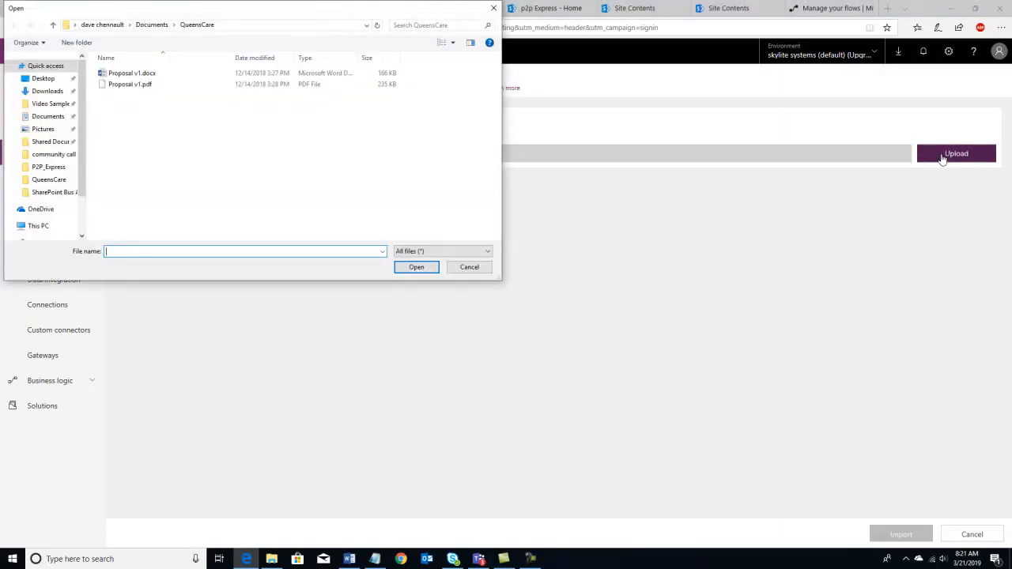
{"action": "left_click", "coordinate": [152, 25]}
{"action": "scroll", "coordinate": [164, 163], "scroll_direction": "down", "scroll_amount": 4}
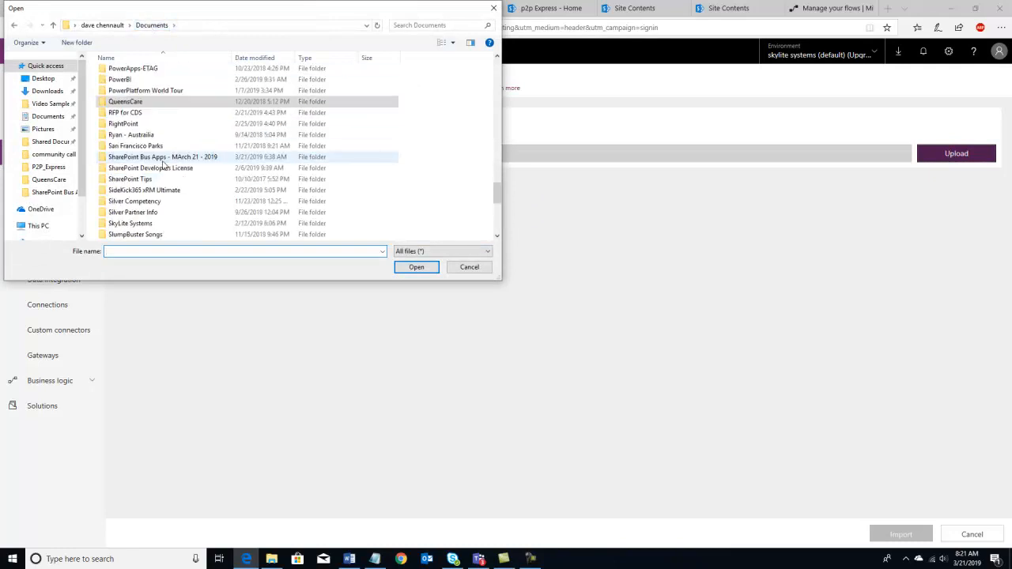
{"action": "scroll", "coordinate": [164, 163], "scroll_direction": "down", "scroll_amount": 1}
{"action": "left_click", "coordinate": [141, 225]}
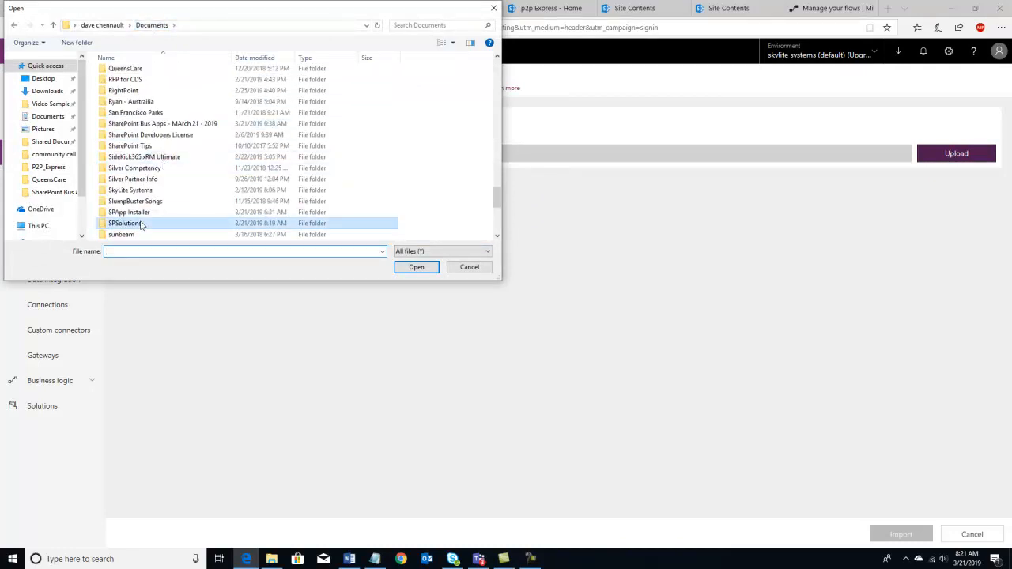
{"action": "double_click", "coordinate": [141, 225]}
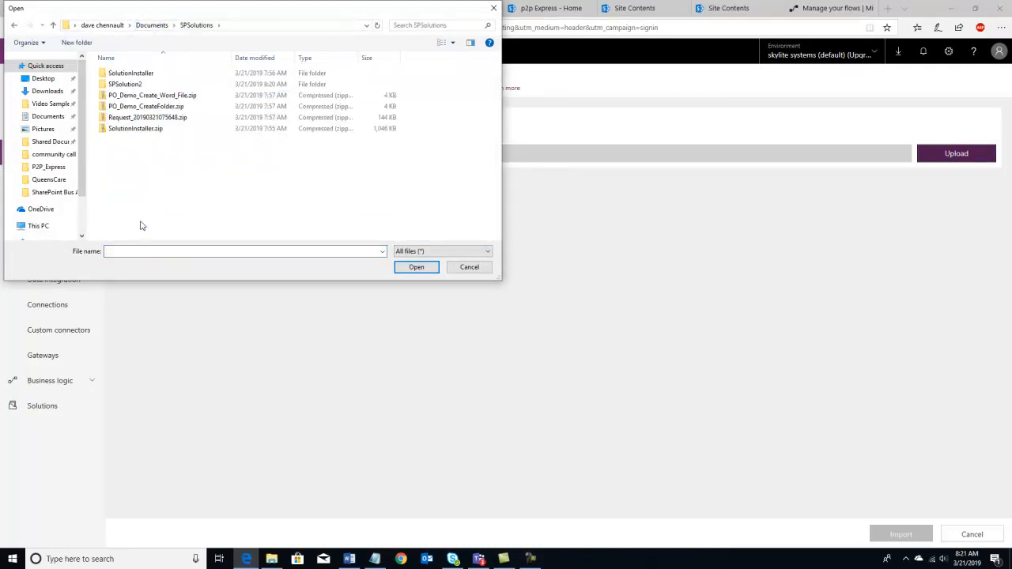
{"action": "double_click", "coordinate": [138, 84]}
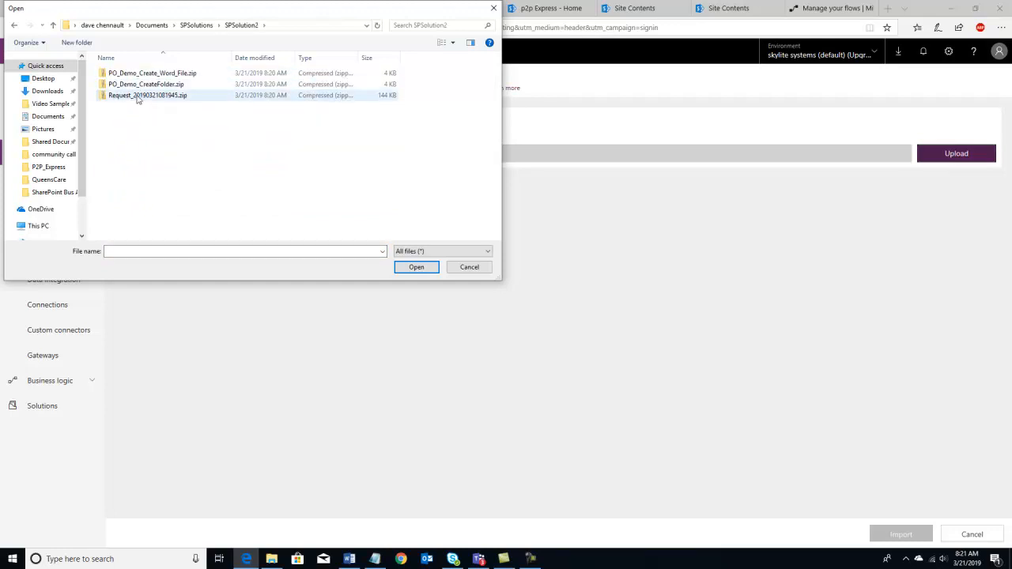
{"action": "left_click", "coordinate": [137, 97]}
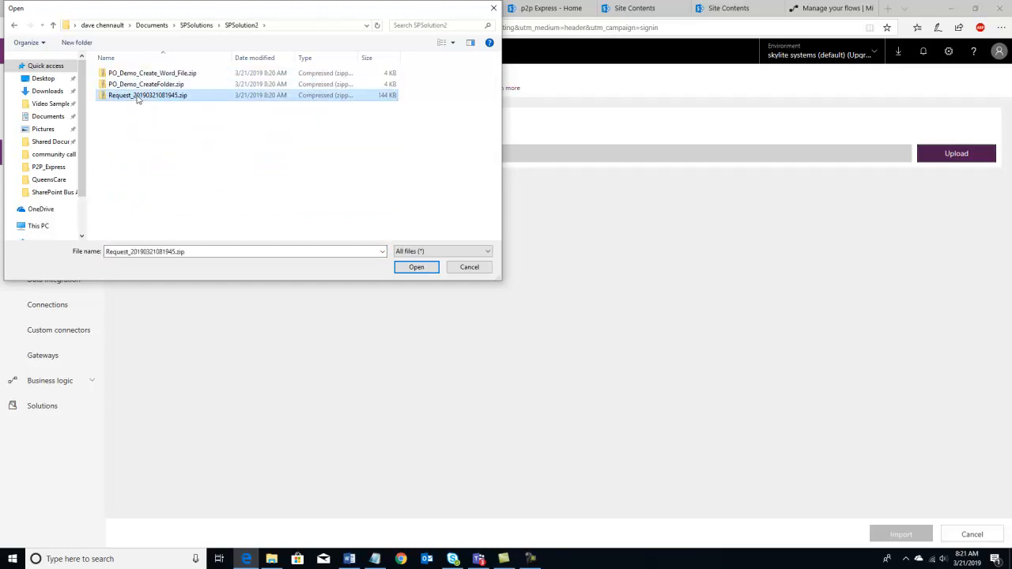
{"action": "left_click", "coordinate": [412, 270]}
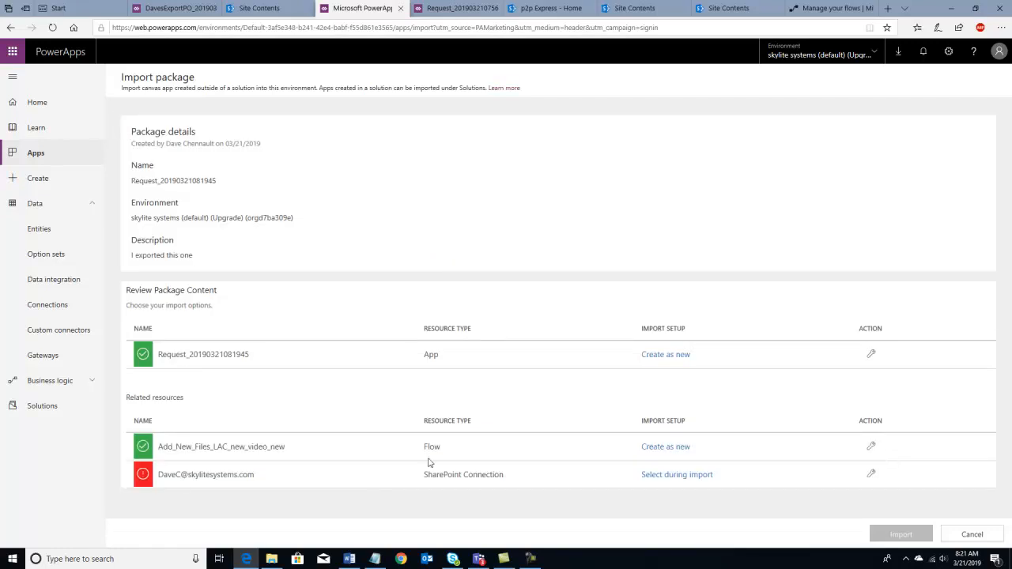
- Rename the package's flow resource to Add_New_Files_LAC_SPSolution2
{"action": "left_click", "coordinate": [873, 448]}
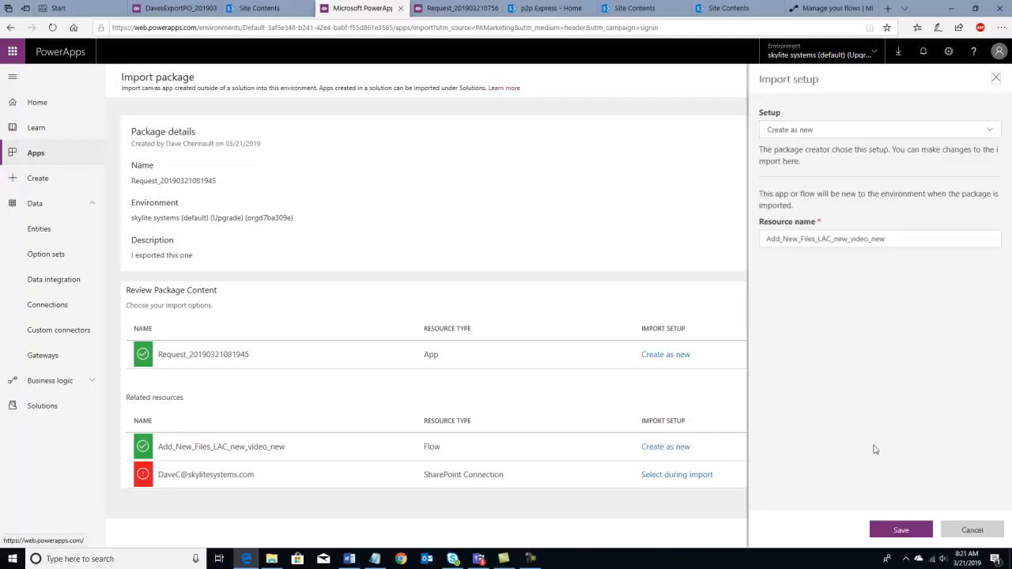
{"action": "left_click_drag", "start_coordinate": [887, 241], "coordinate": [840, 235]}
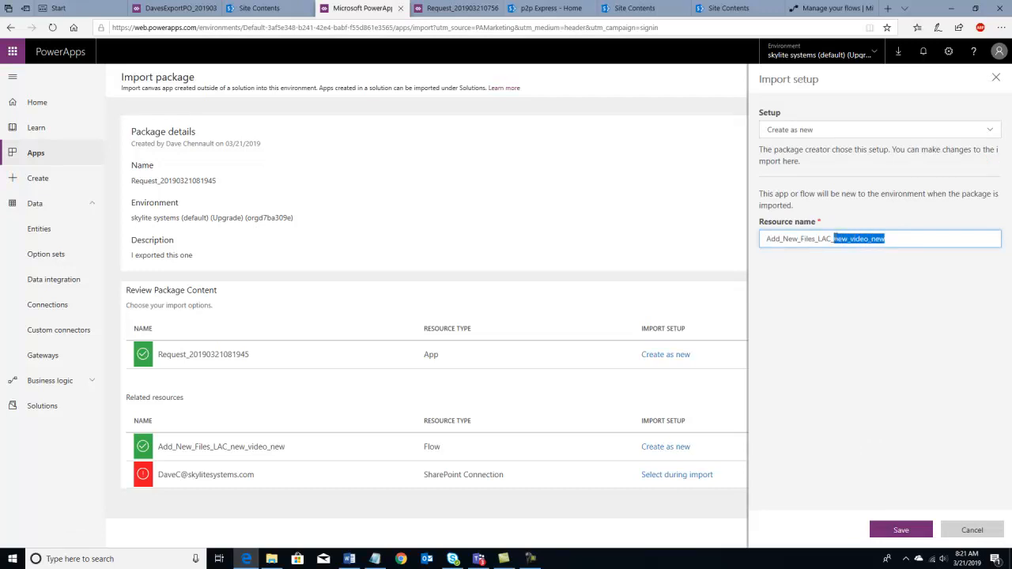
{"action": "key", "text": "BackSpace"}
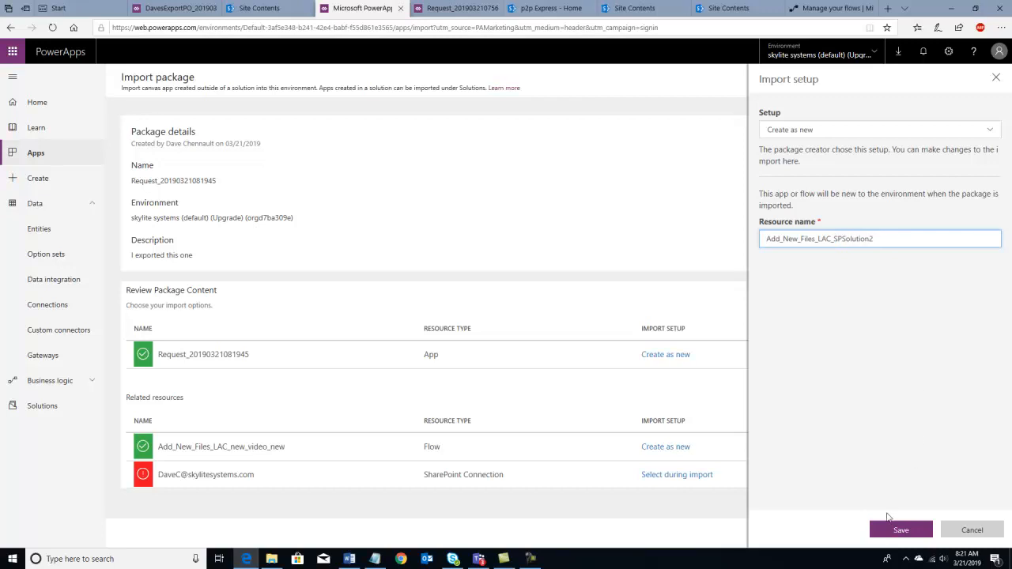
{"action": "left_click", "coordinate": [901, 530]}
- Use the existing SharePoint connection, import the package, and open the imported app
{"action": "left_click", "coordinate": [870, 476]}
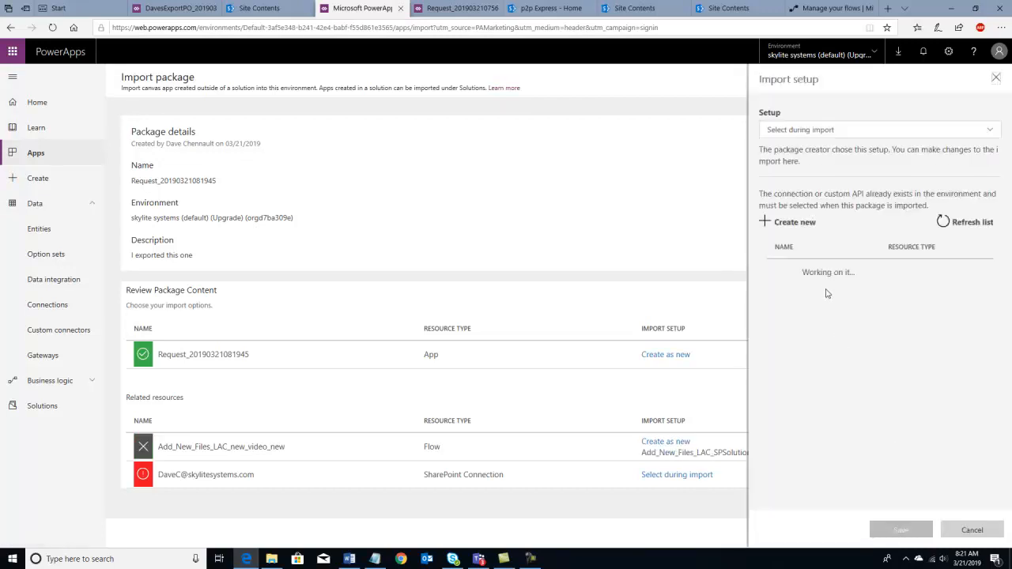
{"action": "left_click", "coordinate": [822, 282]}
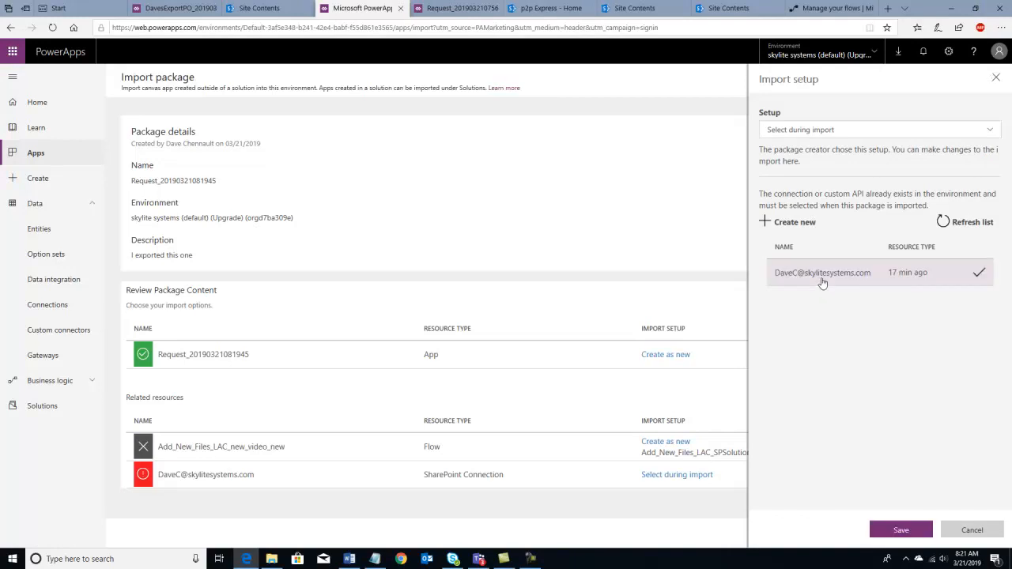
{"action": "left_click", "coordinate": [900, 530]}
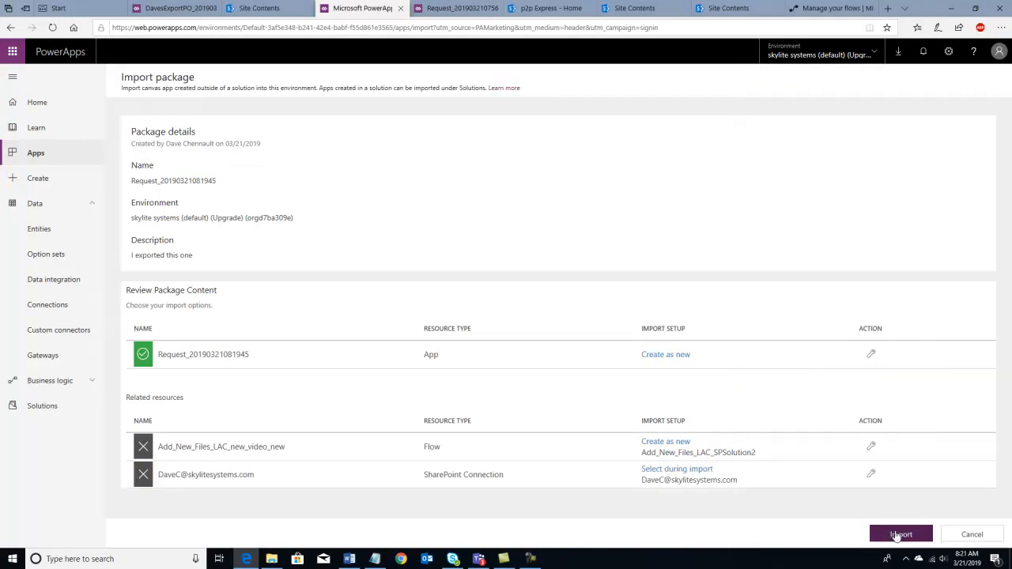
{"action": "left_click", "coordinate": [897, 537]}
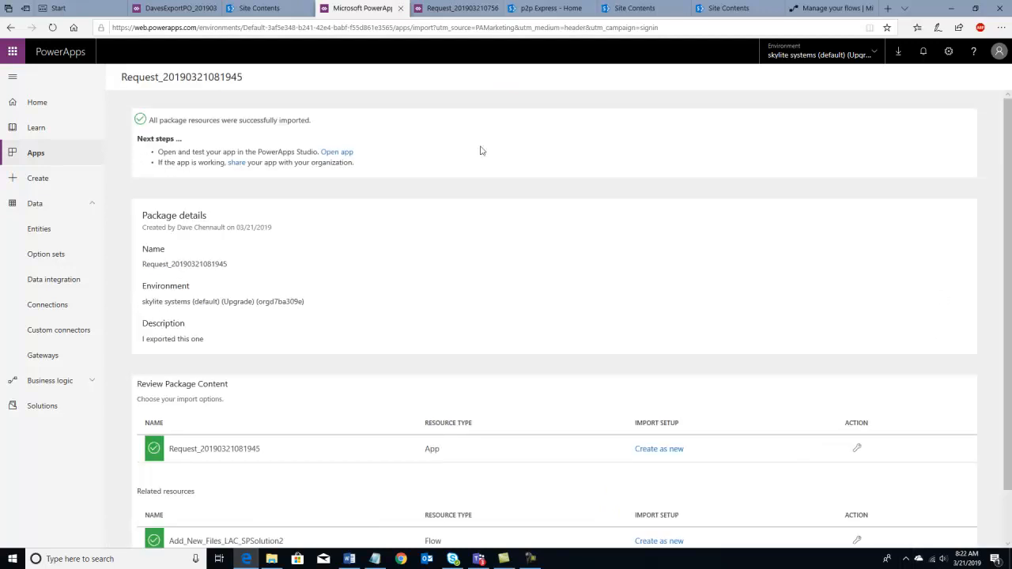
{"action": "scroll", "coordinate": [252, 369], "scroll_direction": "down", "scroll_amount": 1}
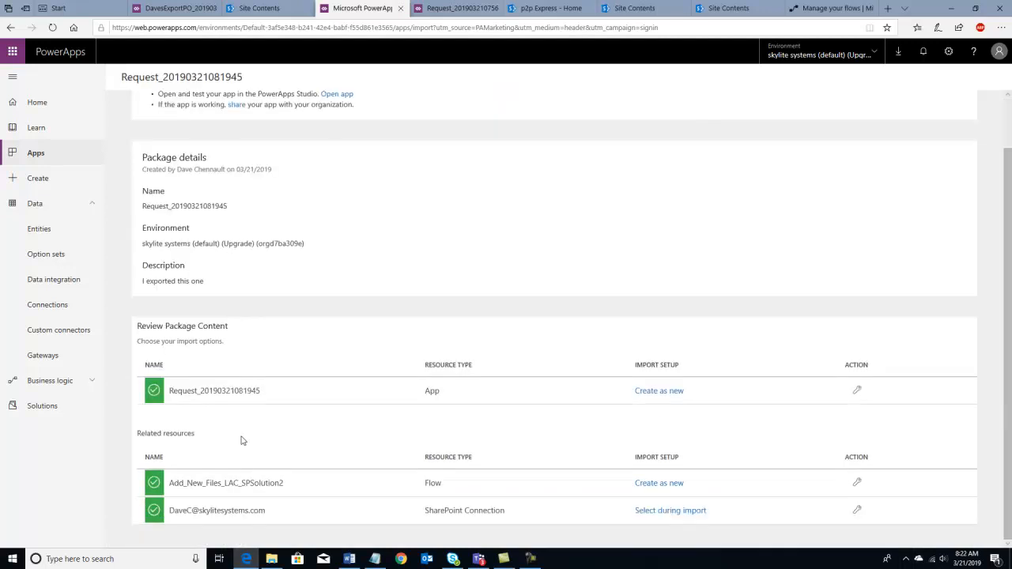
{"action": "scroll", "coordinate": [210, 473], "scroll_direction": "up", "scroll_amount": 1}
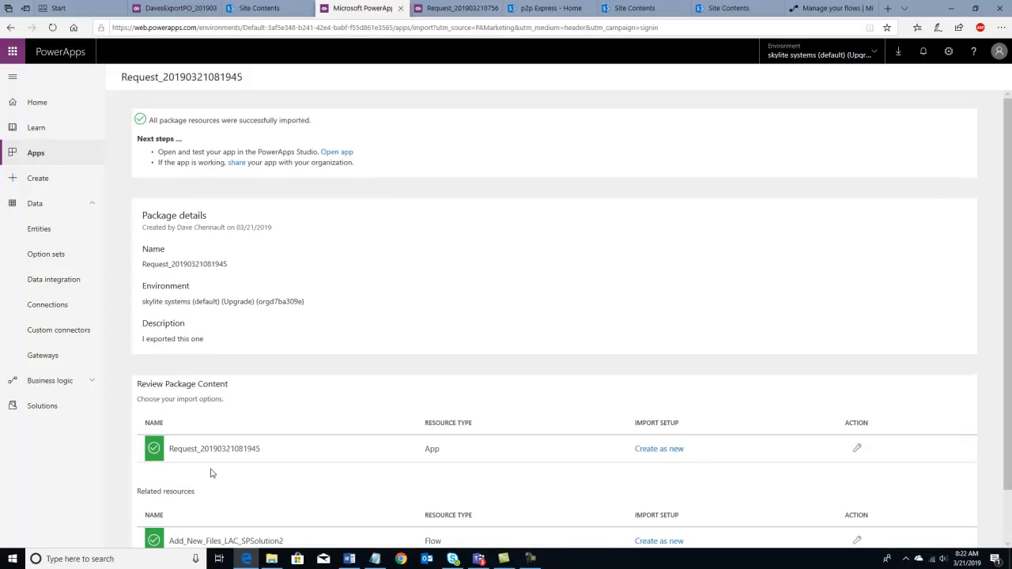
{"action": "left_click", "coordinate": [338, 153]}
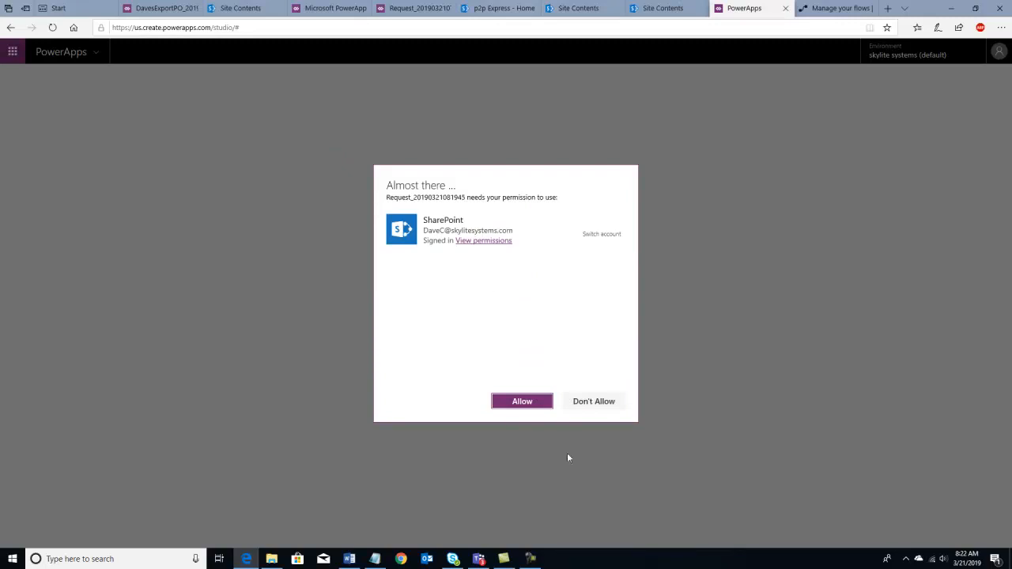
- Allow the app to use SharePoint in the 'Almost there' permission dialog
{"action": "left_click", "coordinate": [535, 401]}
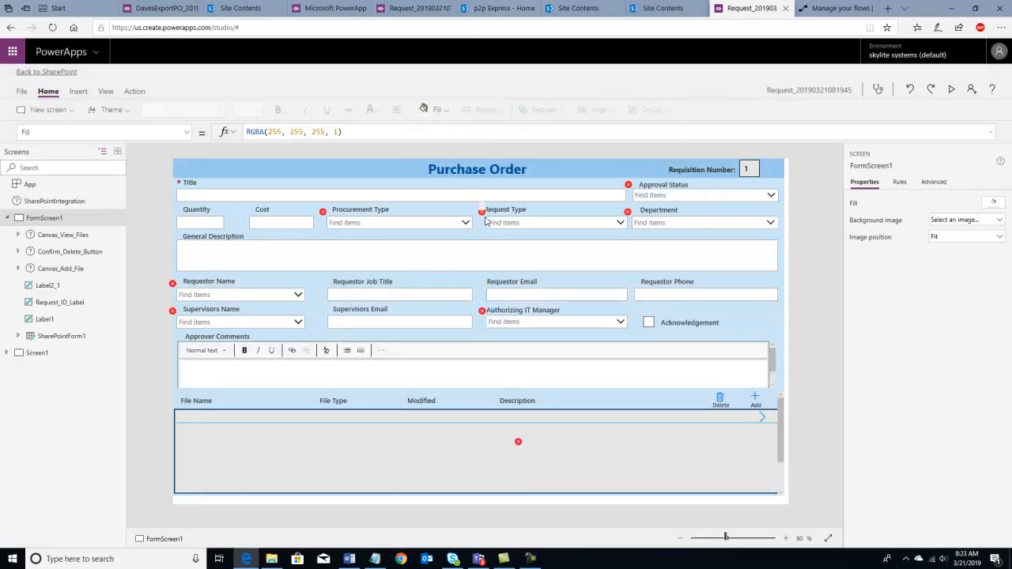
- Refresh the Request, RequestFiles and FileLoader entries in the Data sources panel, then close it
{"action": "left_click", "coordinate": [106, 92]}
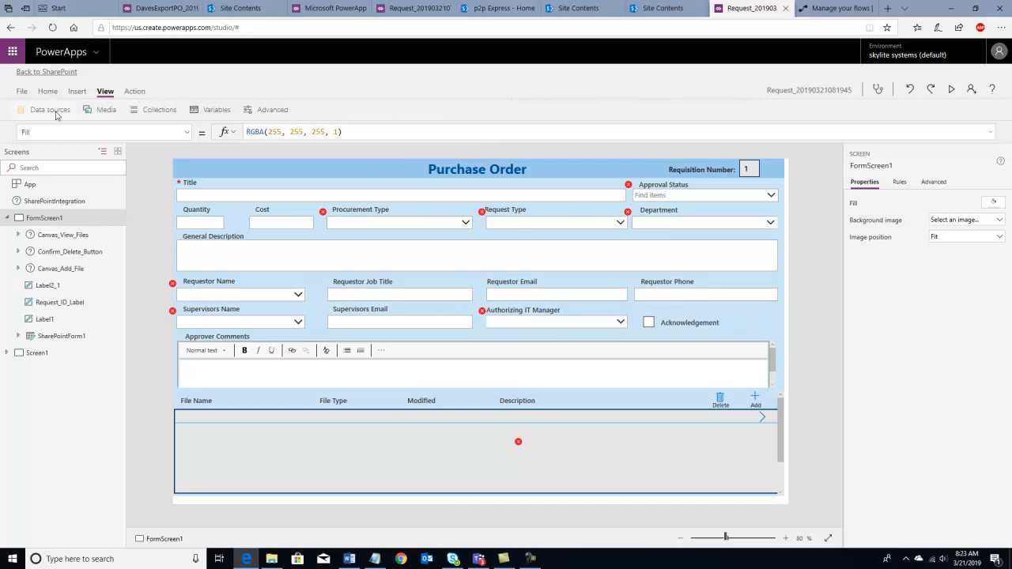
{"action": "left_click", "coordinate": [55, 112]}
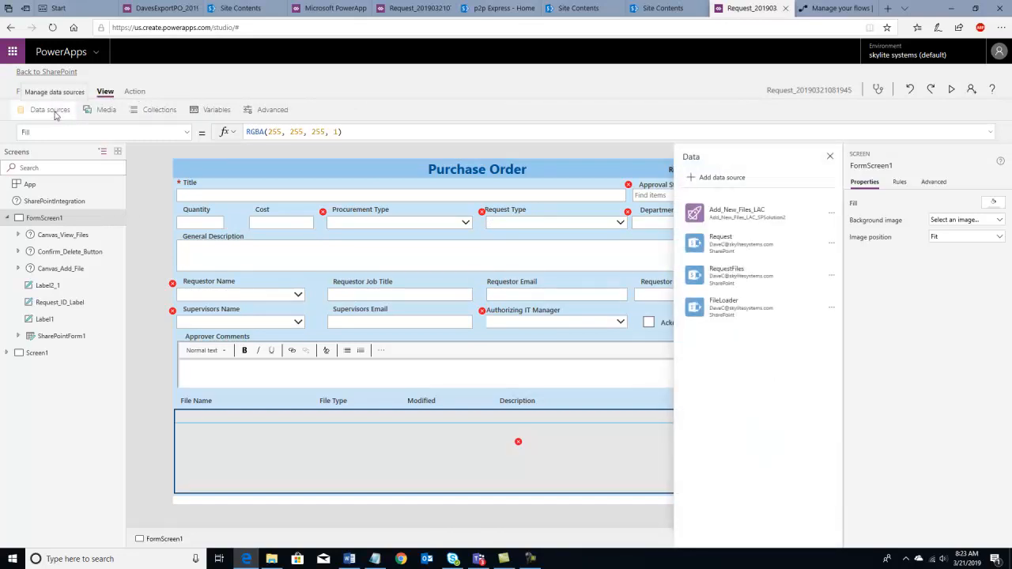
{"action": "left_click", "coordinate": [832, 245]}
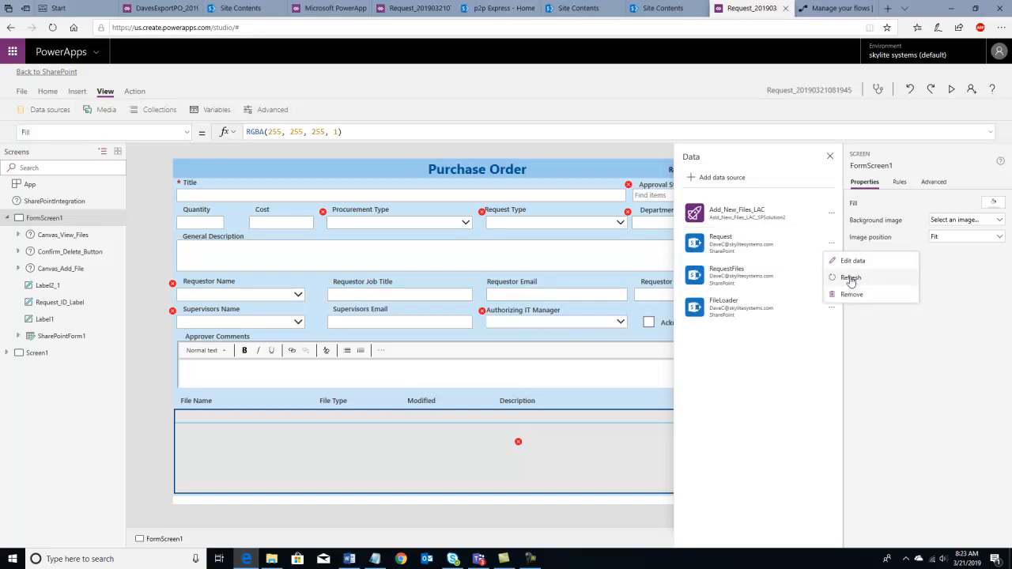
{"action": "left_click", "coordinate": [850, 278]}
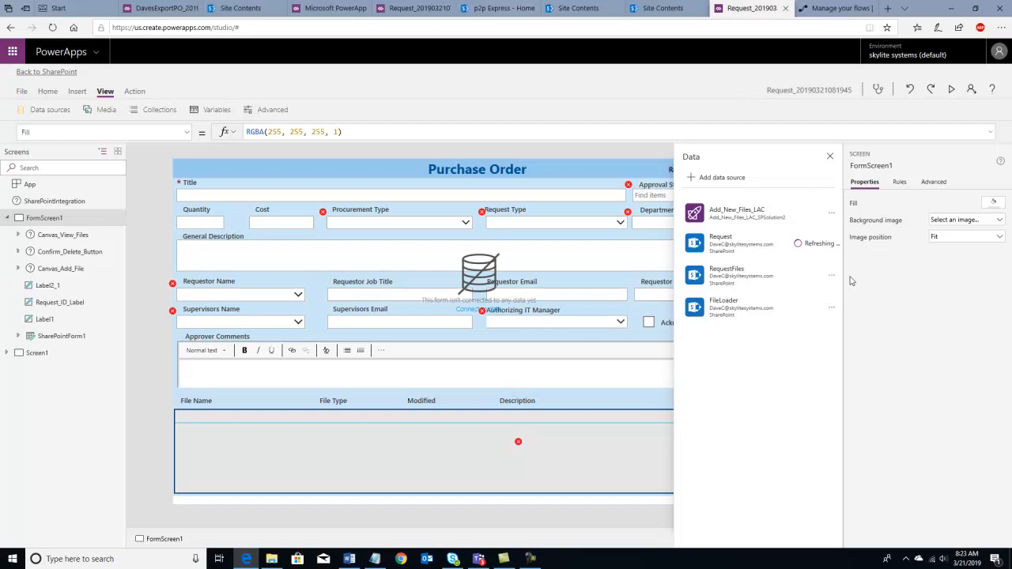
{"action": "left_click", "coordinate": [831, 277]}
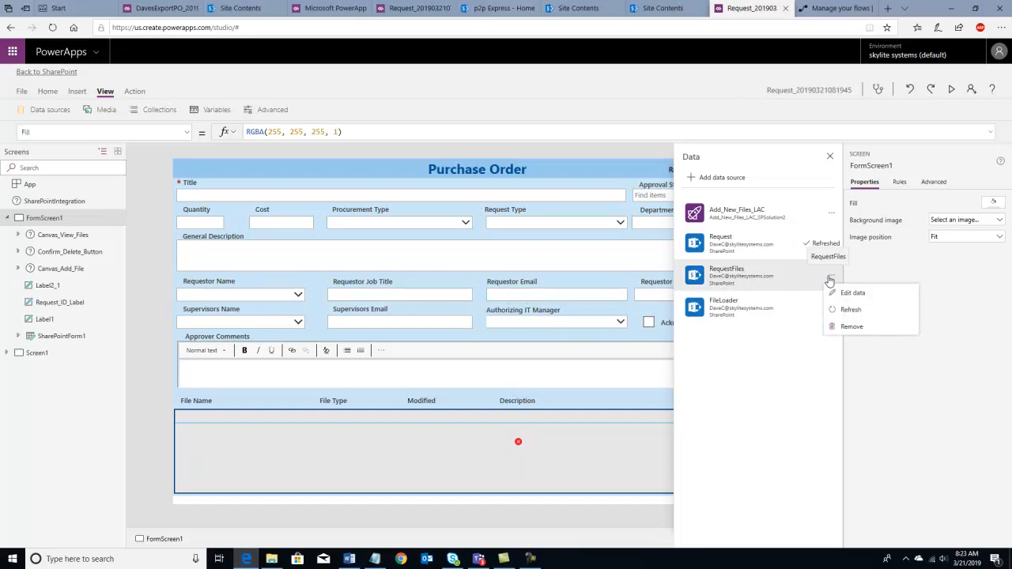
{"action": "left_click", "coordinate": [841, 313]}
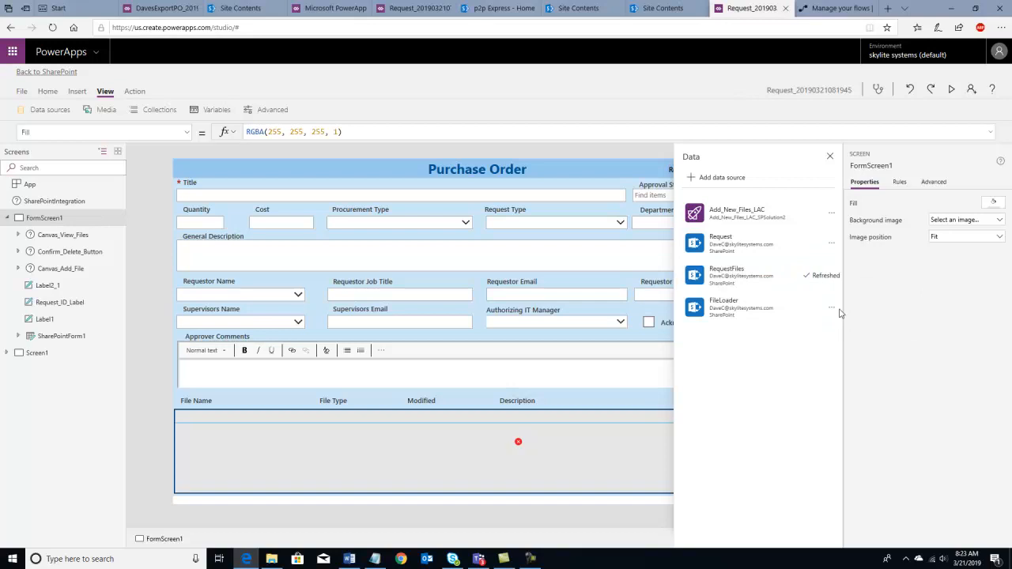
{"action": "left_click", "coordinate": [831, 308]}
{"action": "left_click", "coordinate": [839, 342]}
{"action": "left_click", "coordinate": [830, 157]}
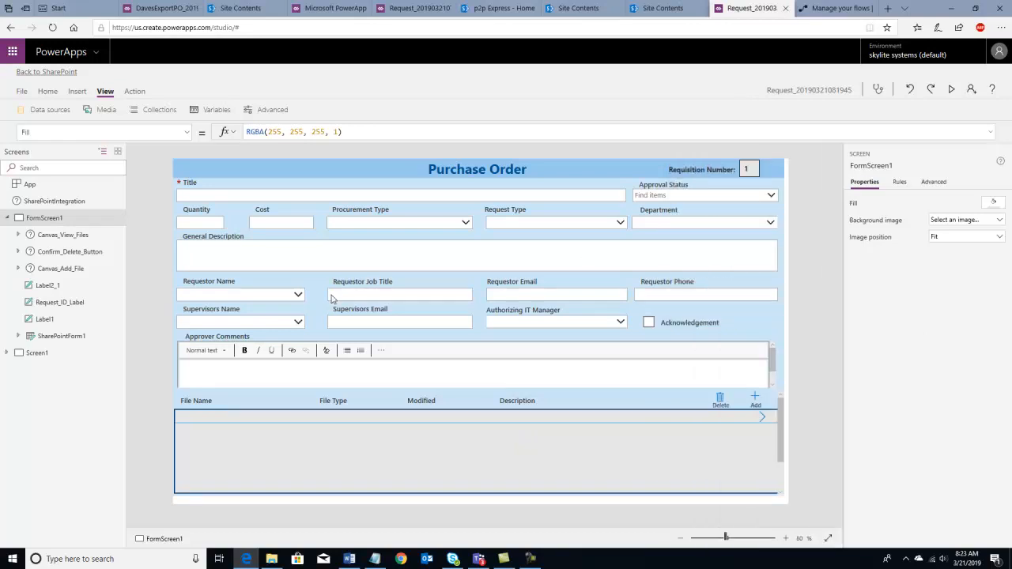
- Turn on Allow searching for the Requestor Name and Supervisors Name combo boxes, then save
{"action": "left_click", "coordinate": [247, 297]}
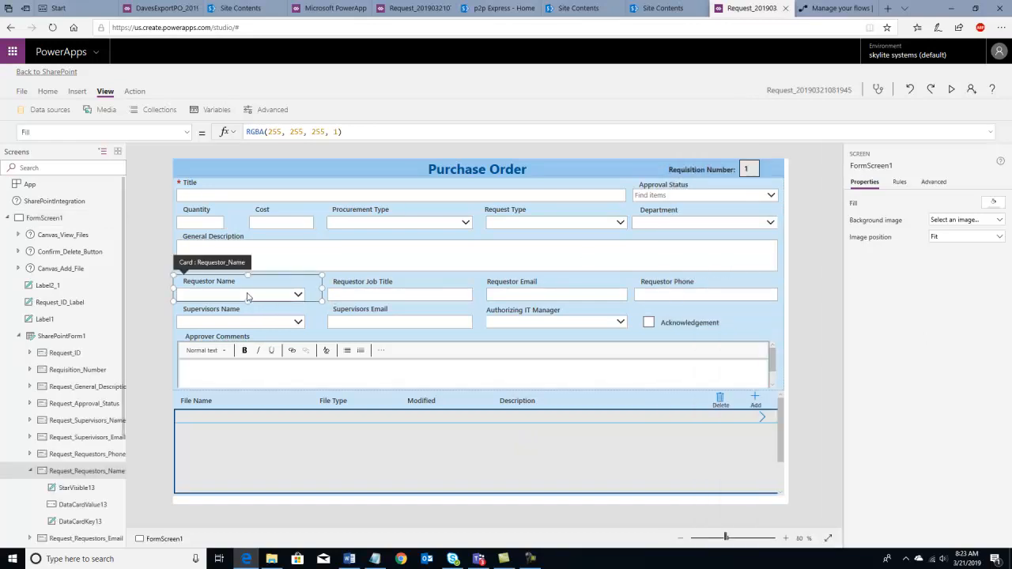
{"action": "left_click", "coordinate": [76, 505]}
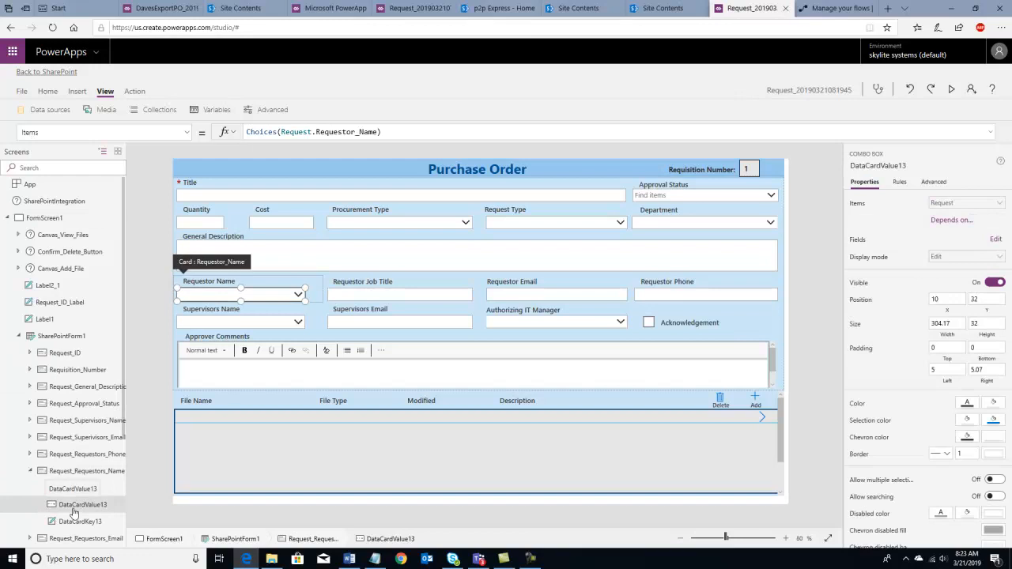
{"action": "left_click", "coordinate": [998, 499]}
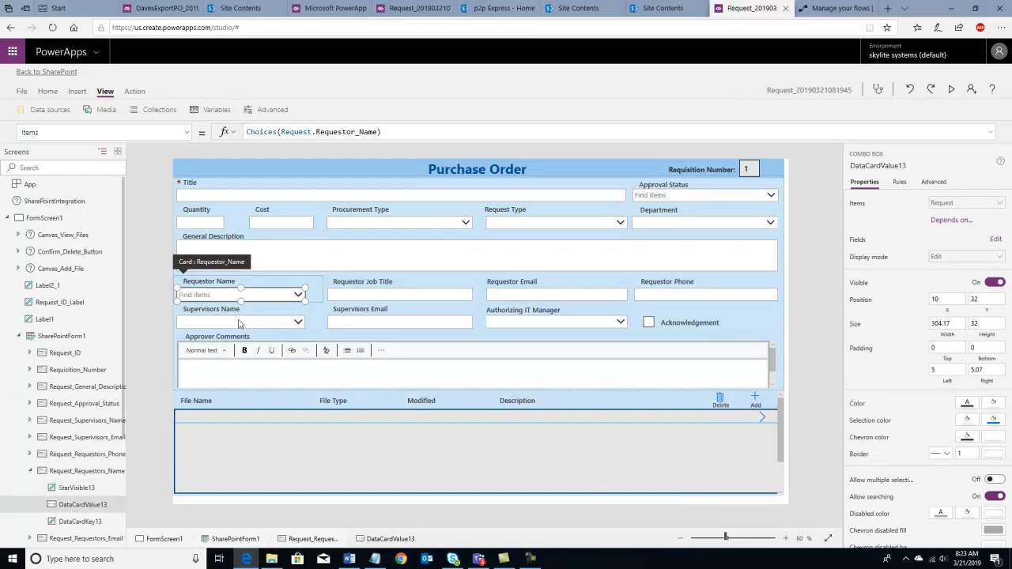
{"action": "left_click", "coordinate": [241, 324]}
{"action": "left_click", "coordinate": [241, 324]}
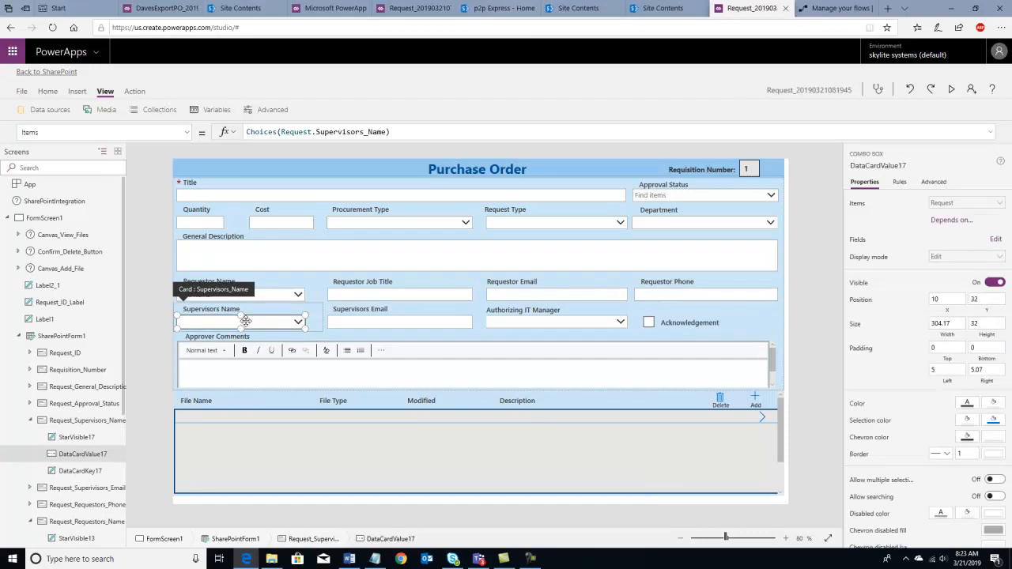
{"action": "left_click", "coordinate": [998, 497]}
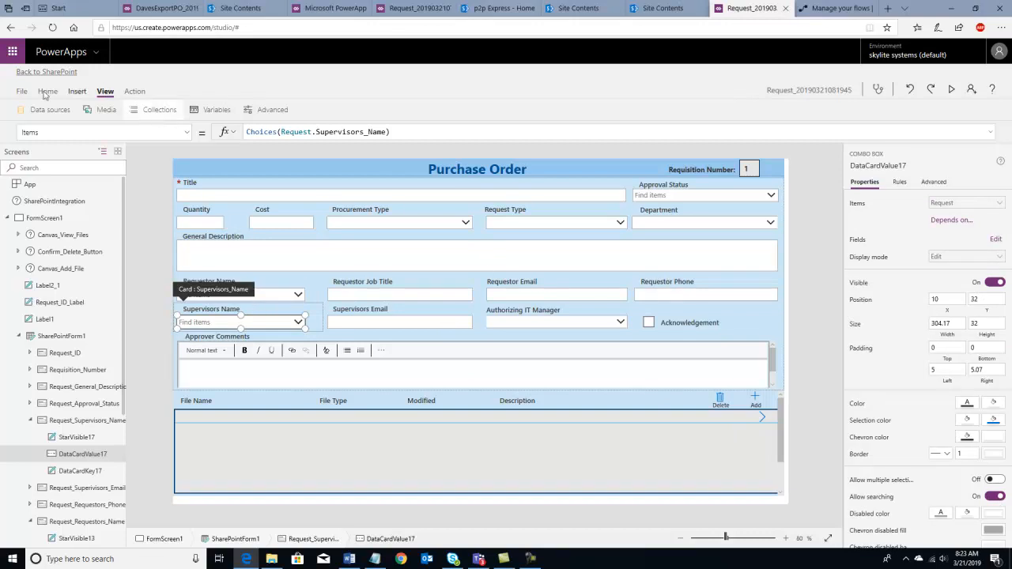
{"action": "left_click", "coordinate": [18, 91]}
{"action": "left_click", "coordinate": [128, 215]}
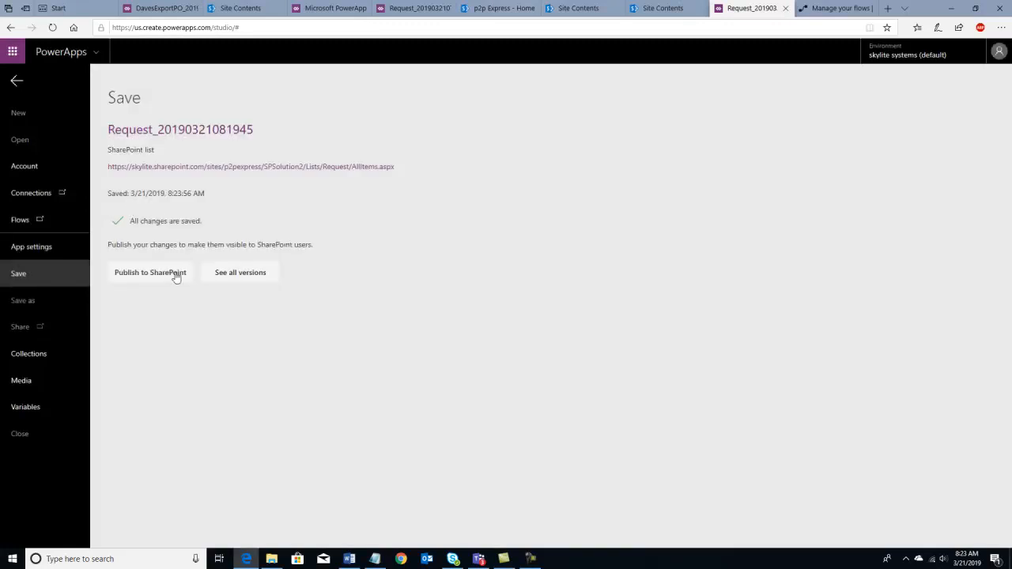
- Publish the custom form to SharePoint and open SPSolution2's Request list
{"action": "left_click", "coordinate": [175, 274]}
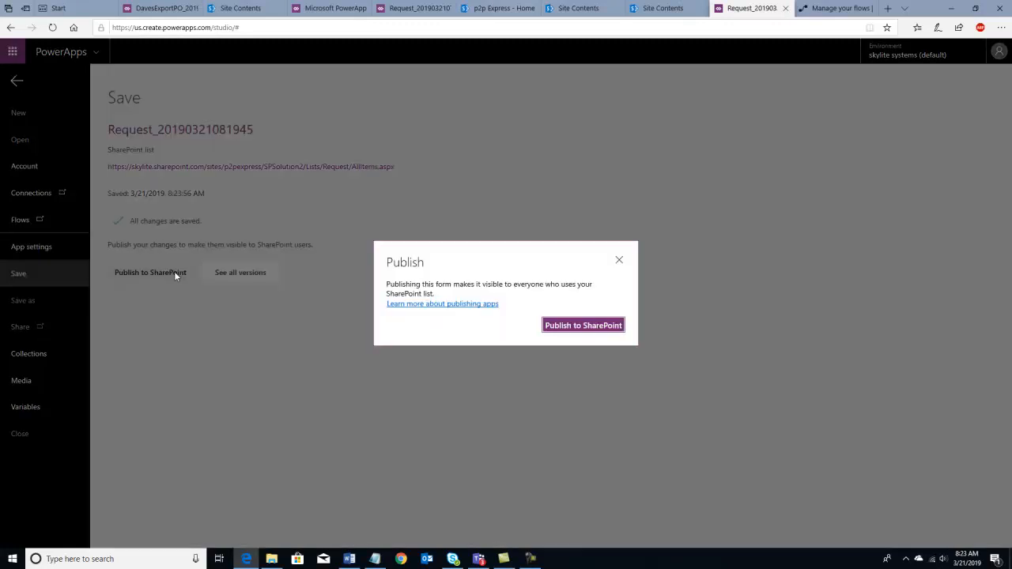
{"action": "left_click", "coordinate": [566, 331]}
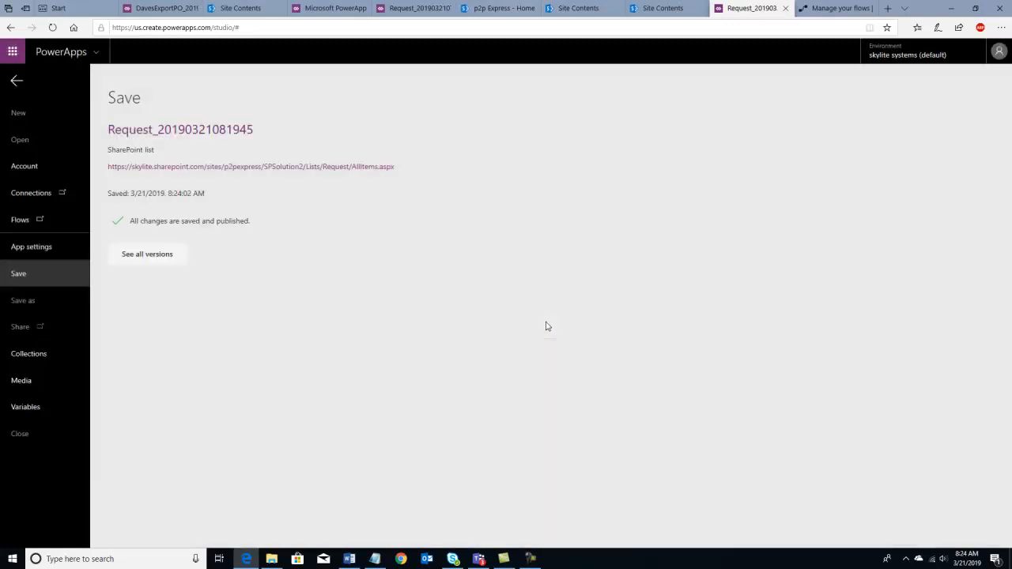
{"action": "left_click", "coordinate": [181, 167]}
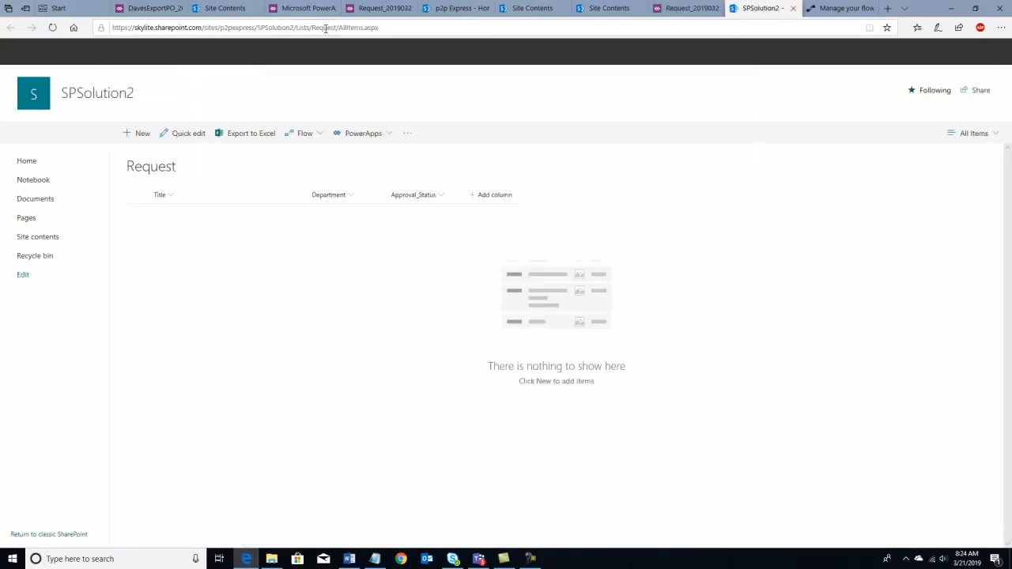
- Start a new Purchase Order item, dismissing the reminder popup, and pick the requestor
{"action": "left_click", "coordinate": [144, 134]}
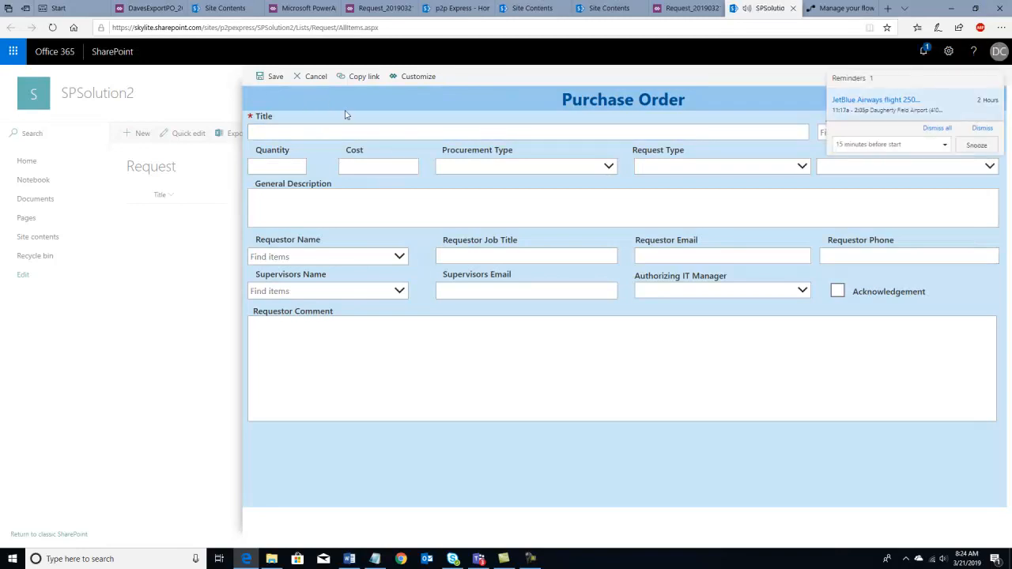
{"action": "left_click", "coordinate": [977, 145]}
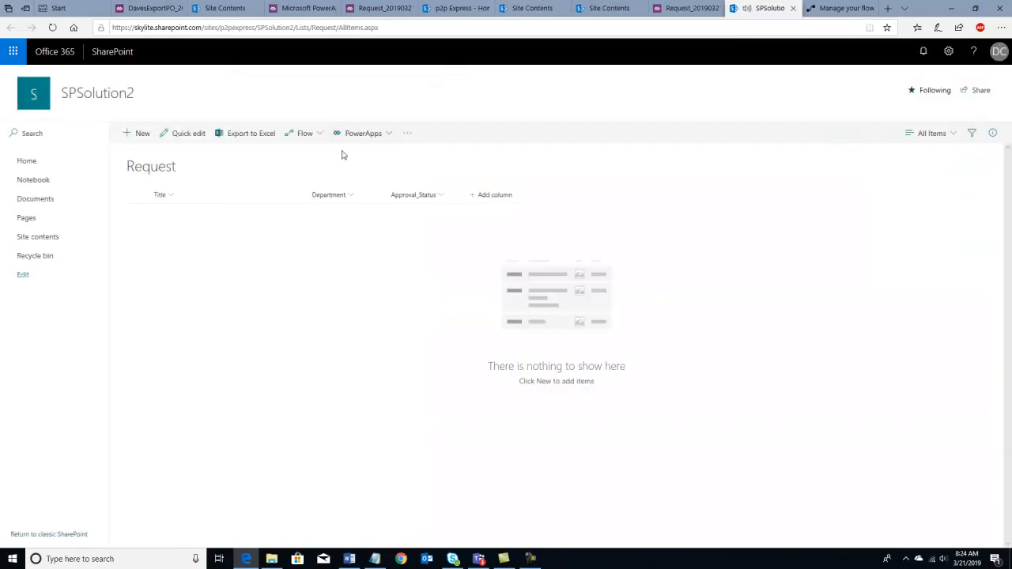
{"action": "left_click", "coordinate": [145, 136]}
{"action": "left_click", "coordinate": [306, 256]}
{"action": "type", "text": "dave"}
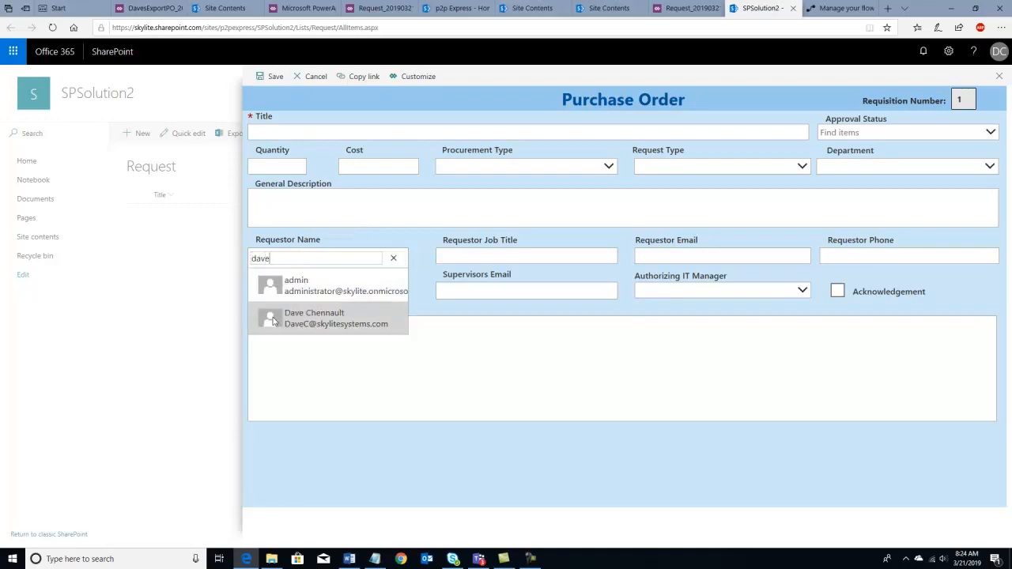
{"action": "left_click", "coordinate": [276, 319]}
- Choose the supervisor from the people picker, focus Requestor Comment, then go to the flows tab
{"action": "left_click", "coordinate": [290, 292]}
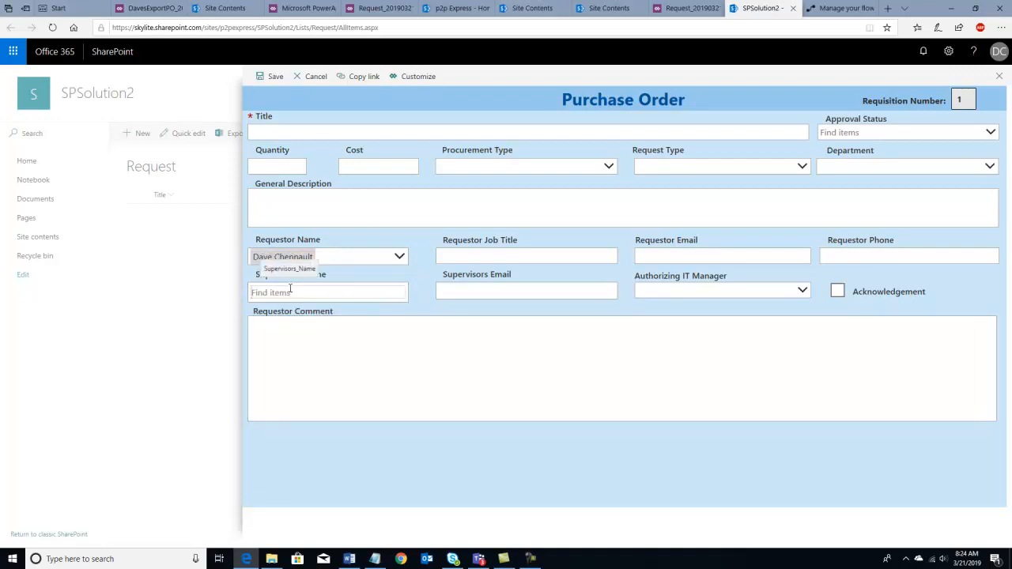
{"action": "type", "text": "sergiy"}
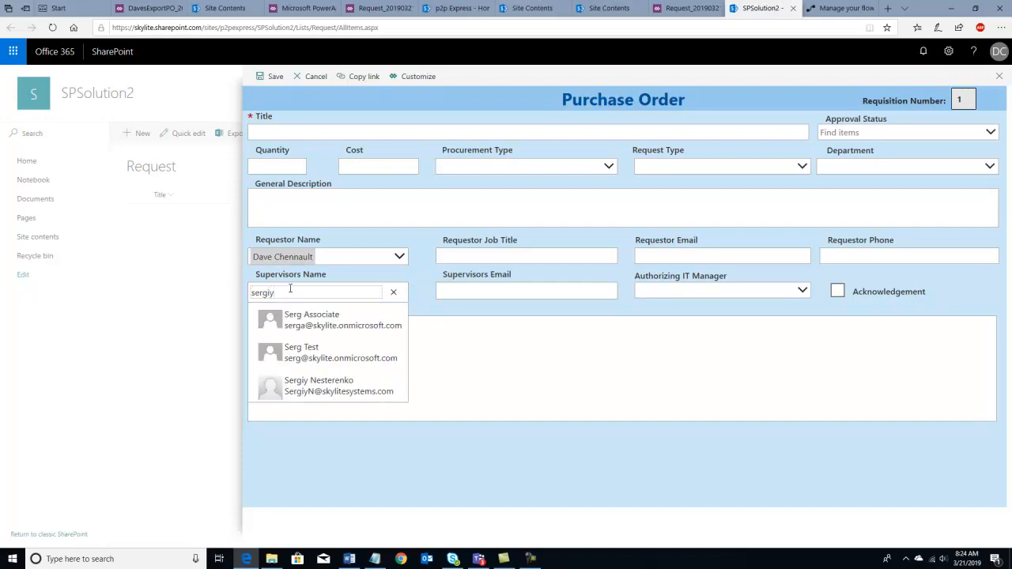
{"action": "left_click", "coordinate": [289, 323]}
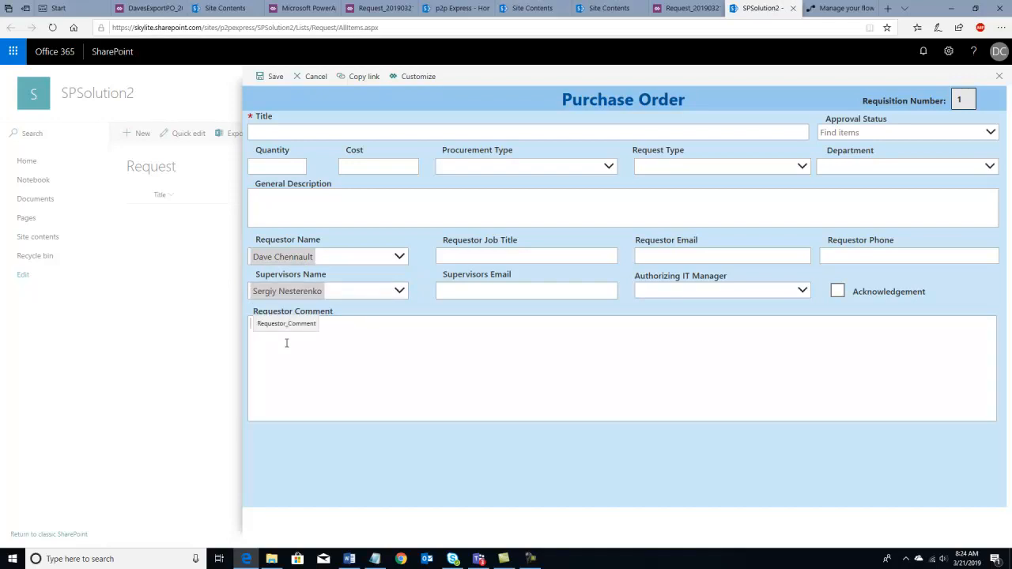
{"action": "left_click", "coordinate": [282, 324]}
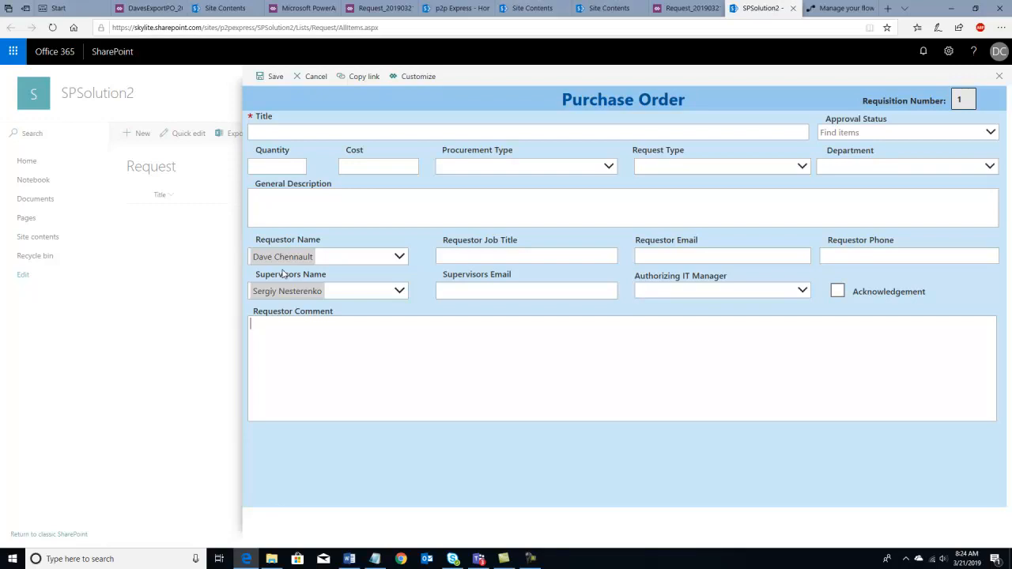
{"action": "left_click", "coordinate": [479, 408]}
{"action": "key", "text": "ctrl+Tab"}
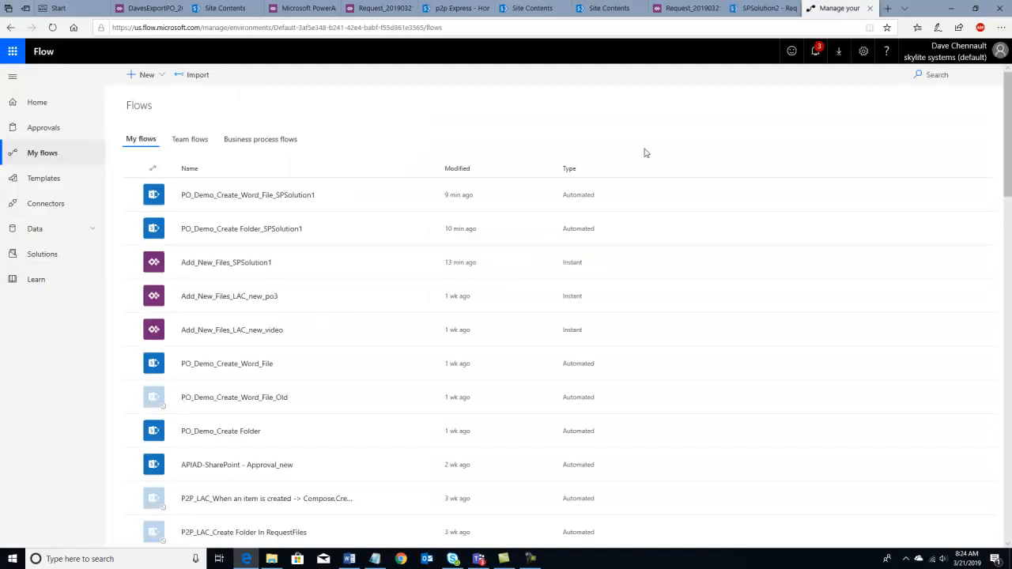
- Upload the PO_Demo_CreateFolder.zip package for import
{"action": "left_click", "coordinate": [198, 76]}
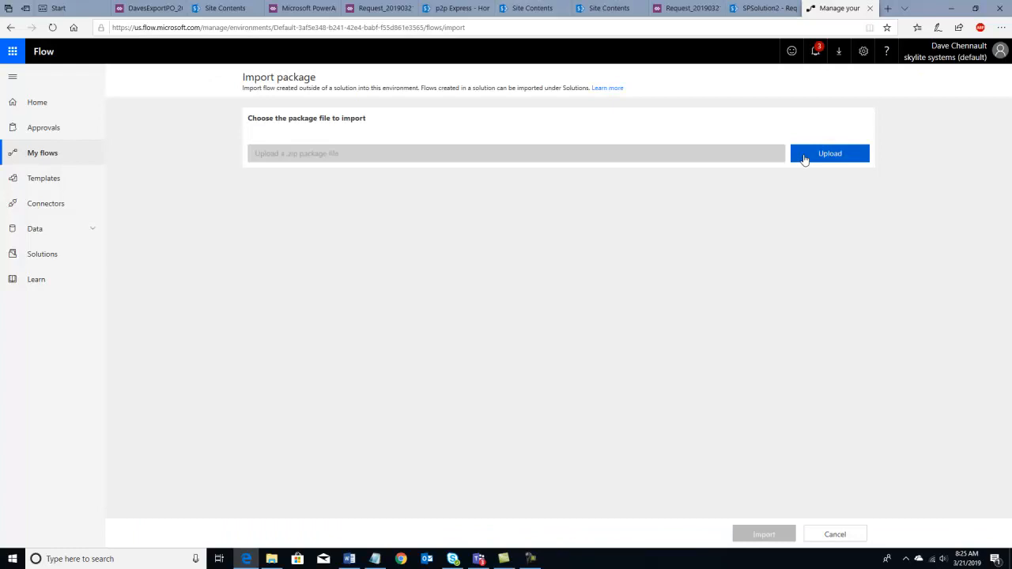
{"action": "left_click", "coordinate": [805, 158]}
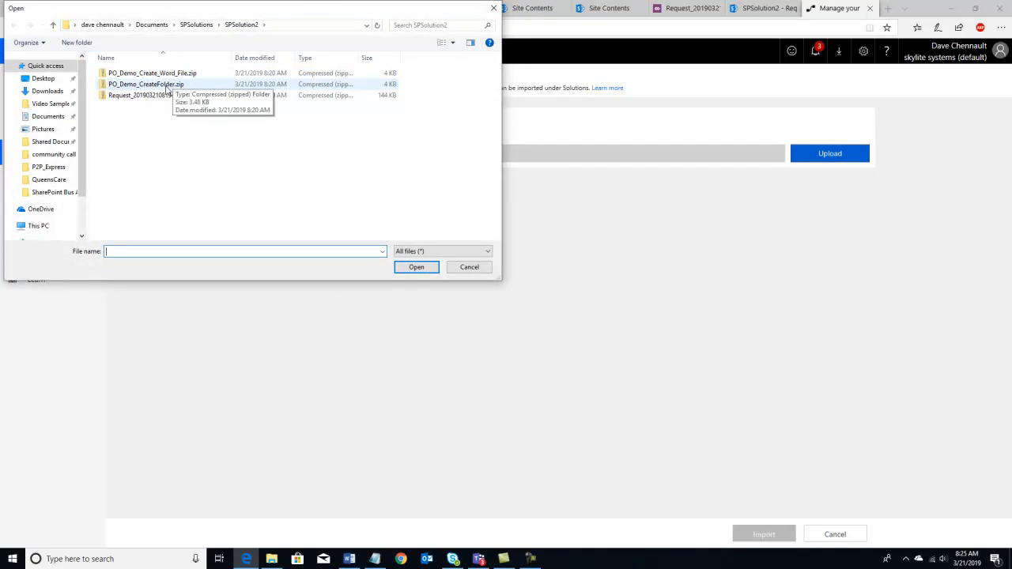
{"action": "left_click", "coordinate": [169, 86]}
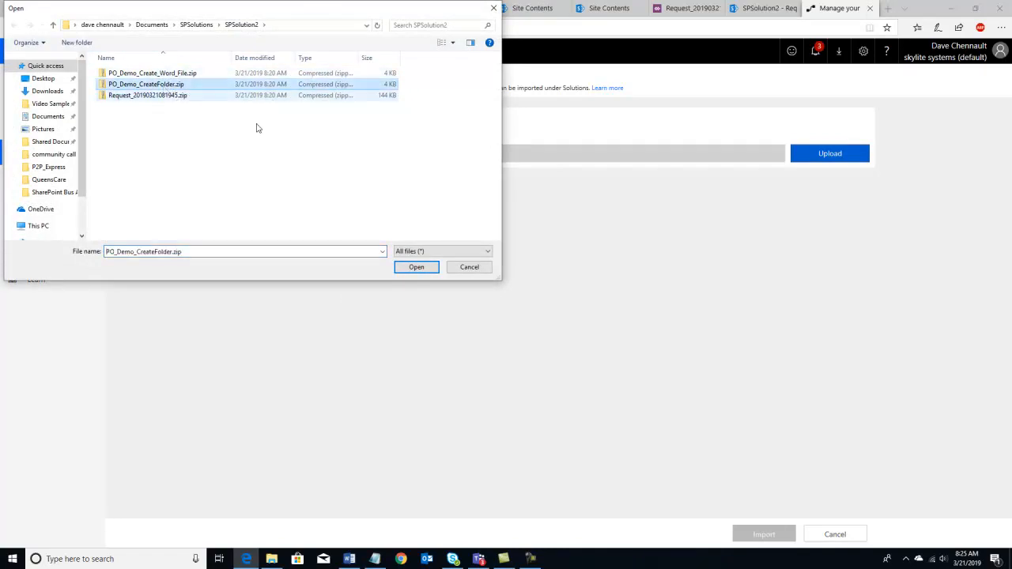
{"action": "left_click", "coordinate": [417, 267]}
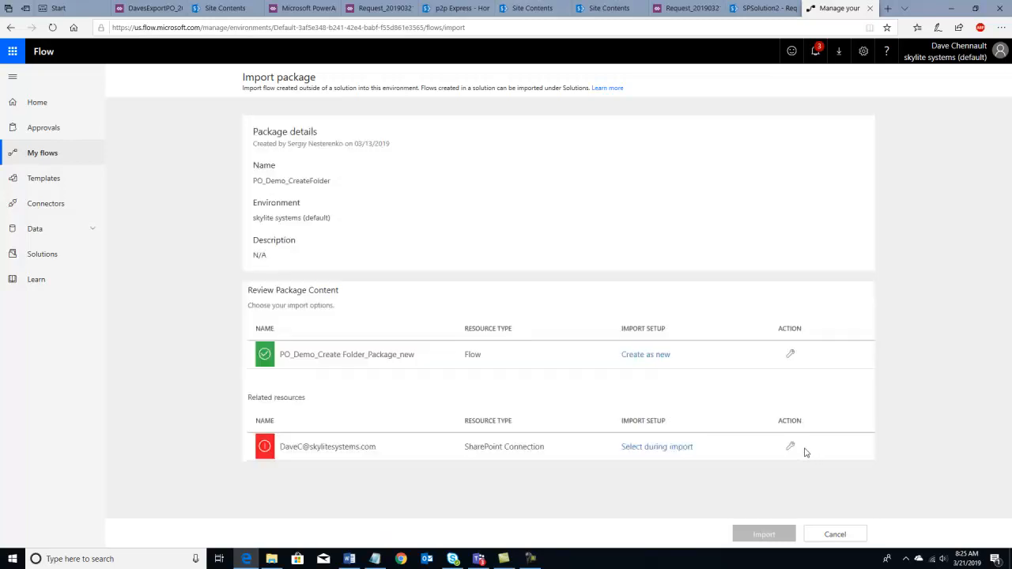
- Link the package's SharePoint connection to the existing SharePoint connection
{"action": "left_click", "coordinate": [791, 448]}
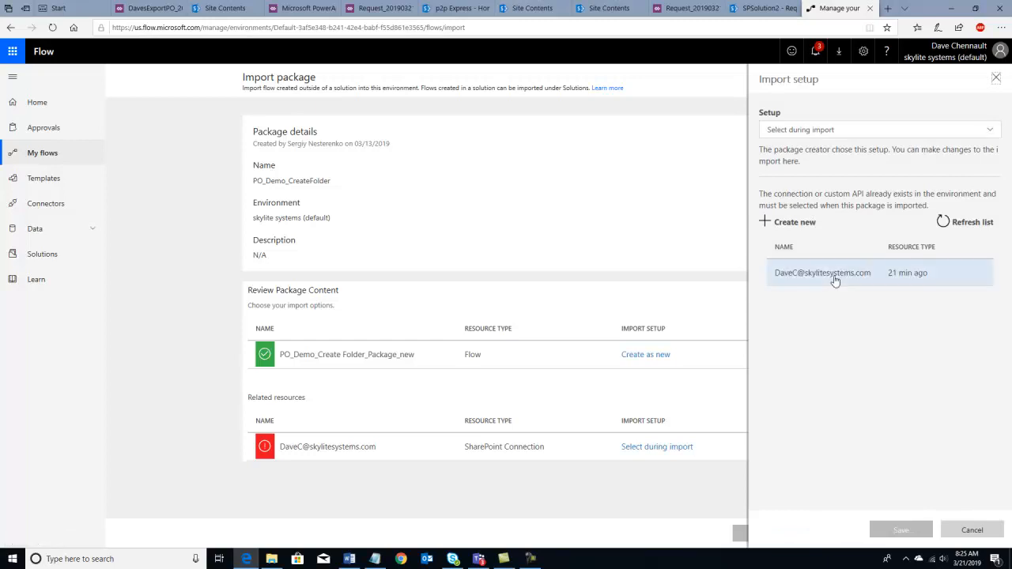
{"action": "left_click", "coordinate": [835, 280]}
{"action": "left_click", "coordinate": [901, 531]}
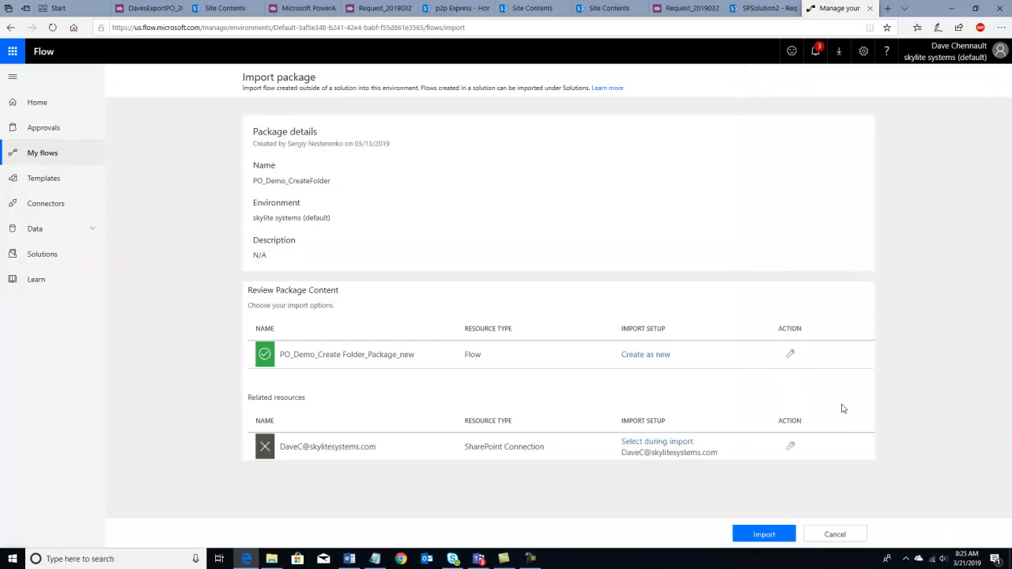
- Rename the flow to end with SPSolution2 and import the package
{"action": "left_click", "coordinate": [792, 355]}
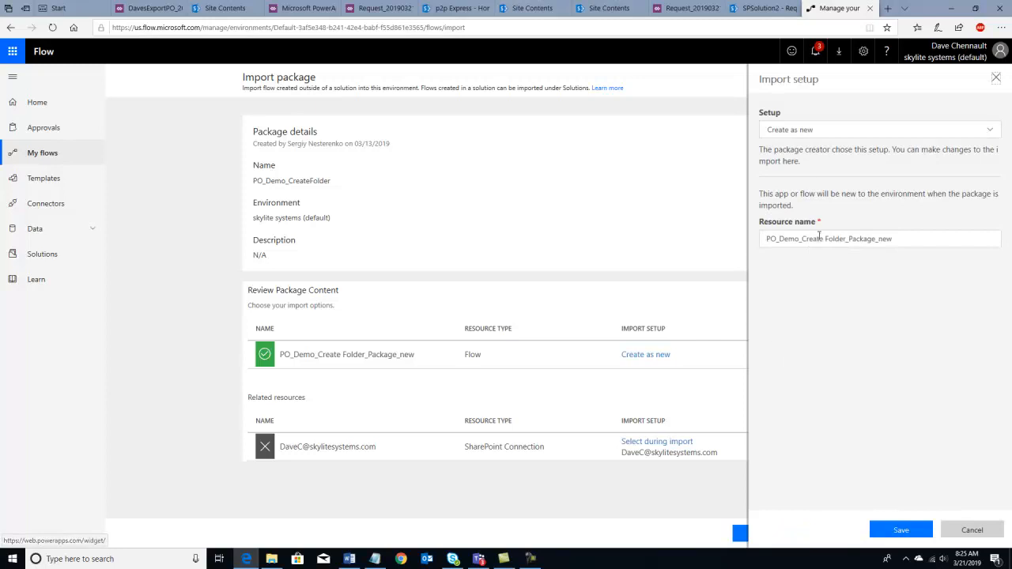
{"action": "left_click_drag", "start_coordinate": [894, 239], "coordinate": [880, 239]}
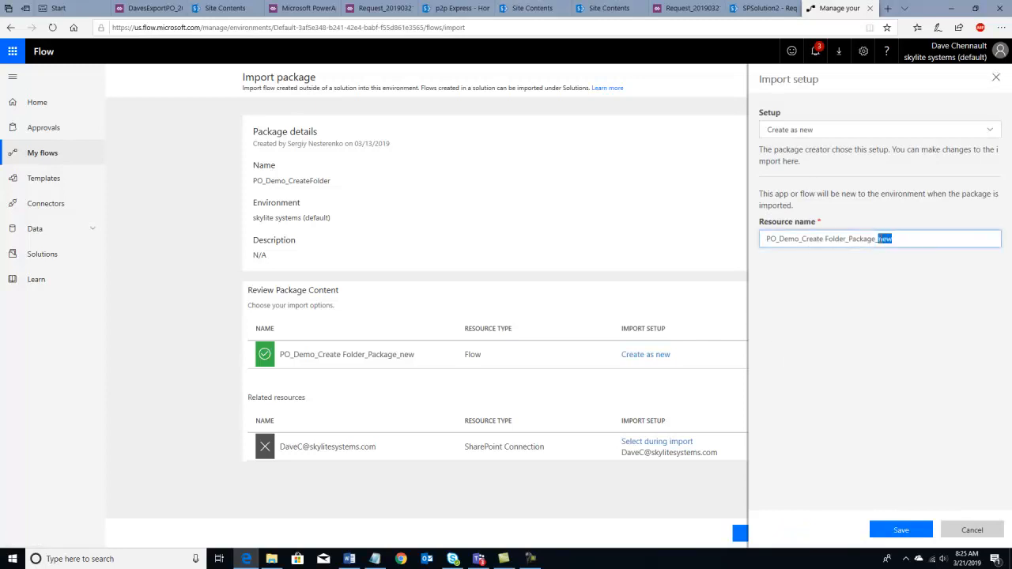
{"action": "type", "text": "SPSOlution2"}
{"action": "left_click", "coordinate": [897, 238]}
{"action": "key", "text": "BackSpace"}
{"action": "type", "text": "o"}
{"action": "left_click", "coordinate": [900, 531]}
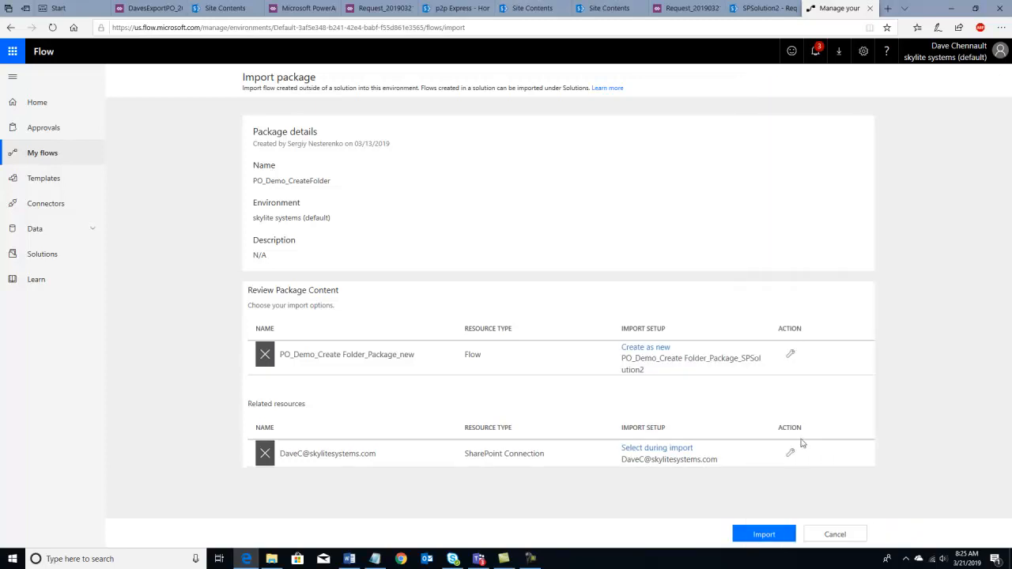
{"action": "left_click", "coordinate": [764, 536]}
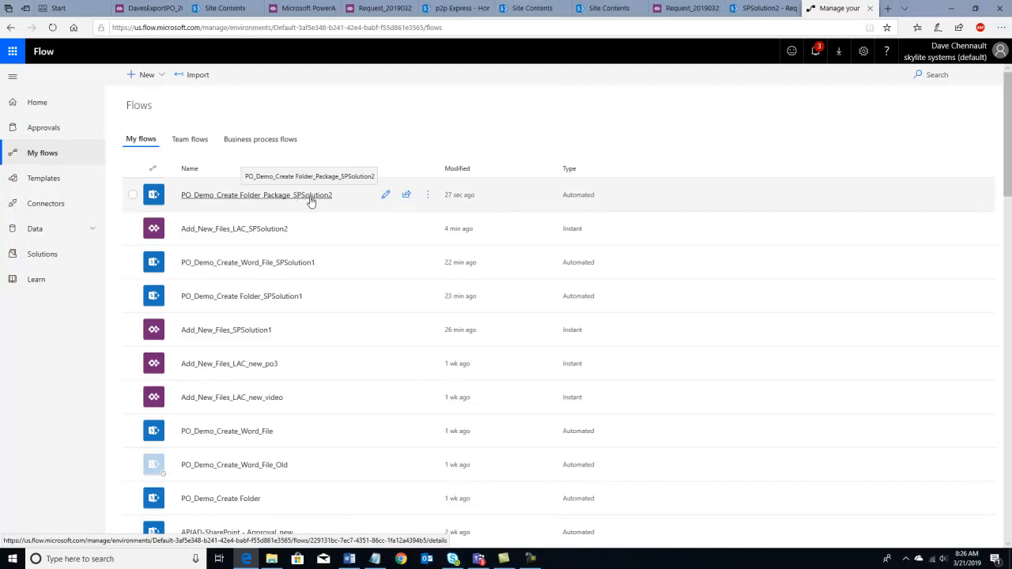
- Check the flow's trigger uses the SPSolution2 site's Request list, then open its details page
{"action": "left_click", "coordinate": [386, 196]}
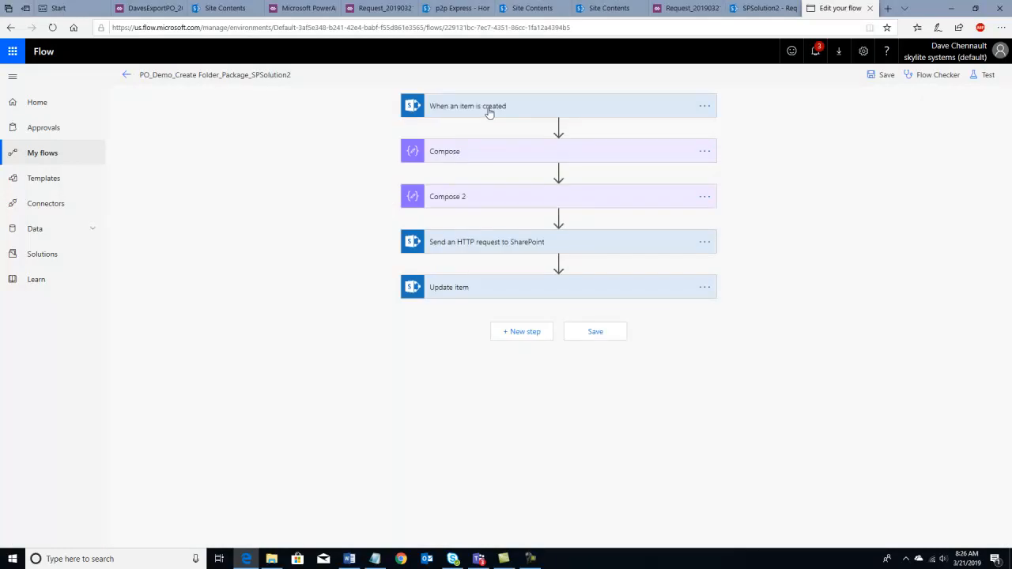
{"action": "left_click", "coordinate": [489, 110]}
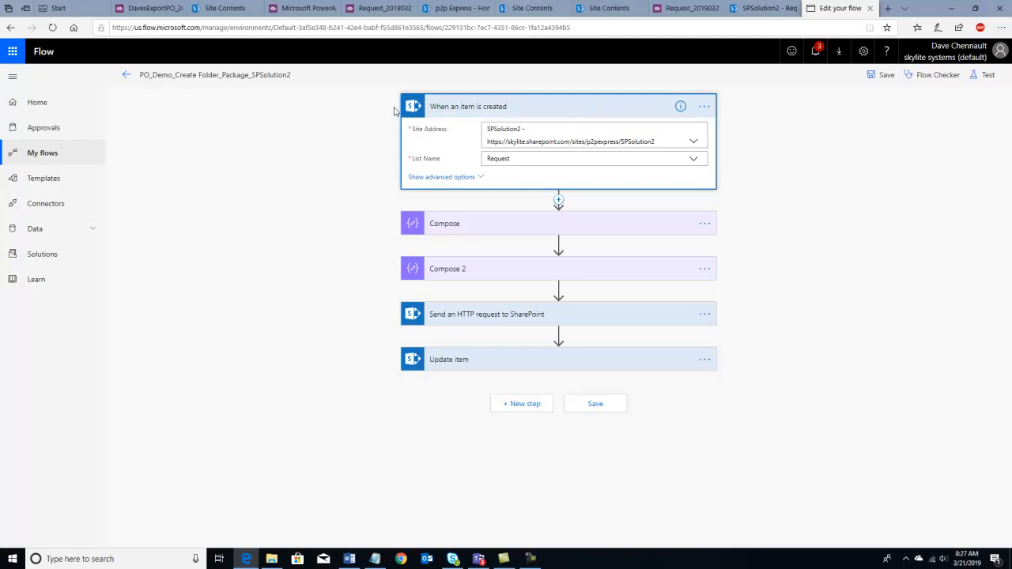
{"action": "left_click", "coordinate": [125, 77]}
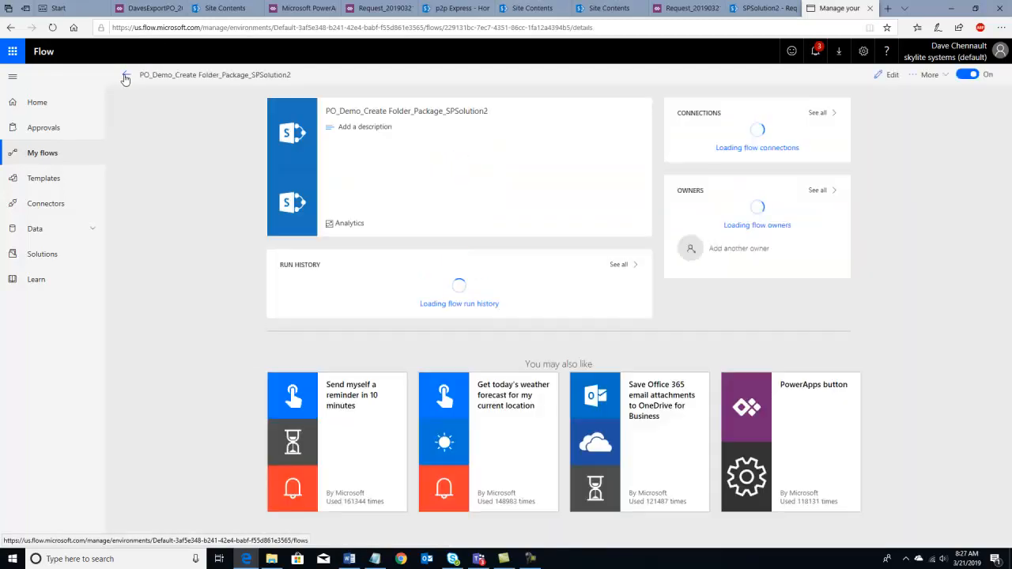
- Upload the PO_Demo_Create_Word_File.zip package for import
{"action": "left_click", "coordinate": [38, 157]}
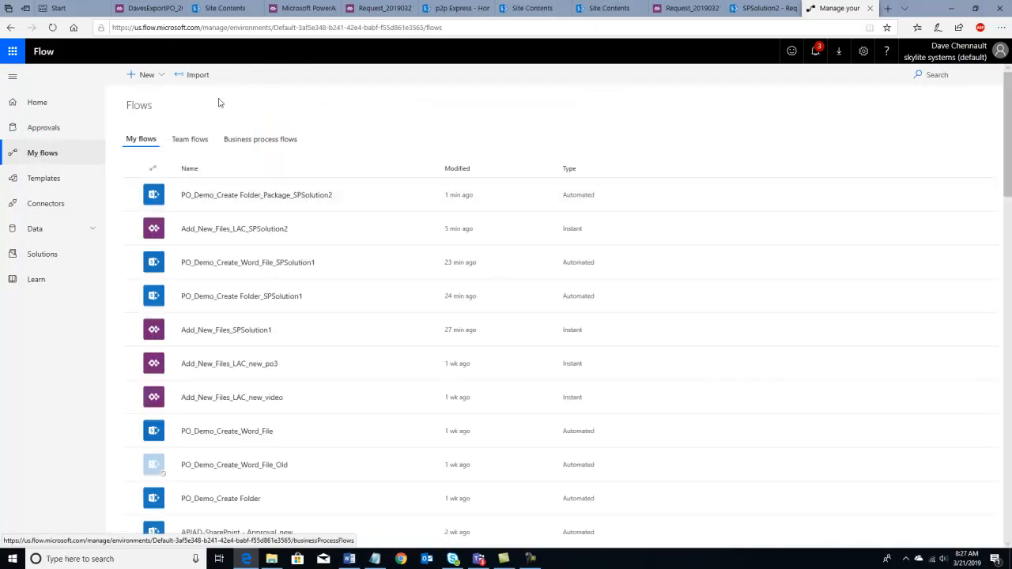
{"action": "left_click", "coordinate": [193, 79]}
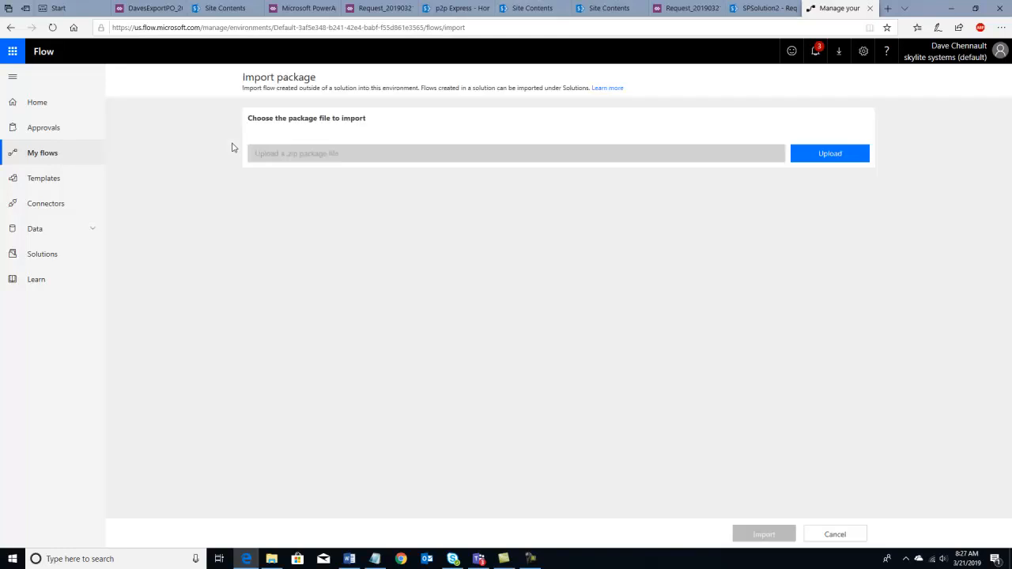
{"action": "left_click", "coordinate": [827, 155]}
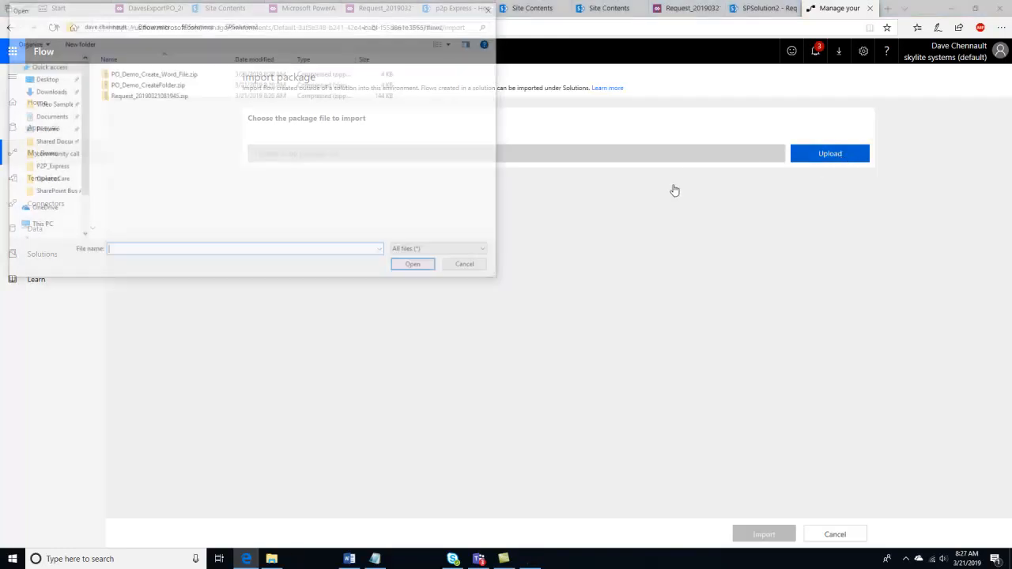
{"action": "left_click", "coordinate": [159, 73]}
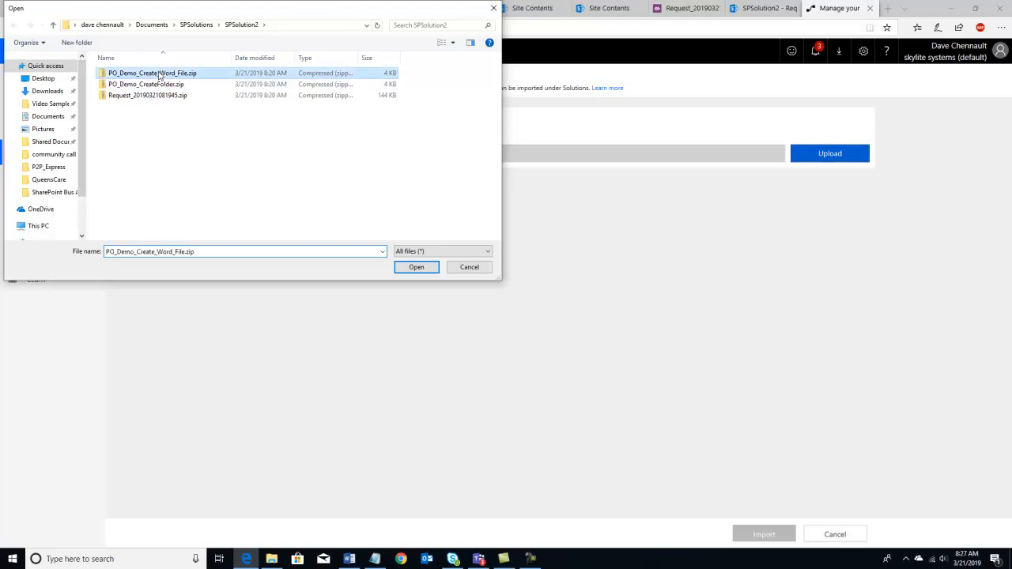
{"action": "left_click", "coordinate": [416, 267]}
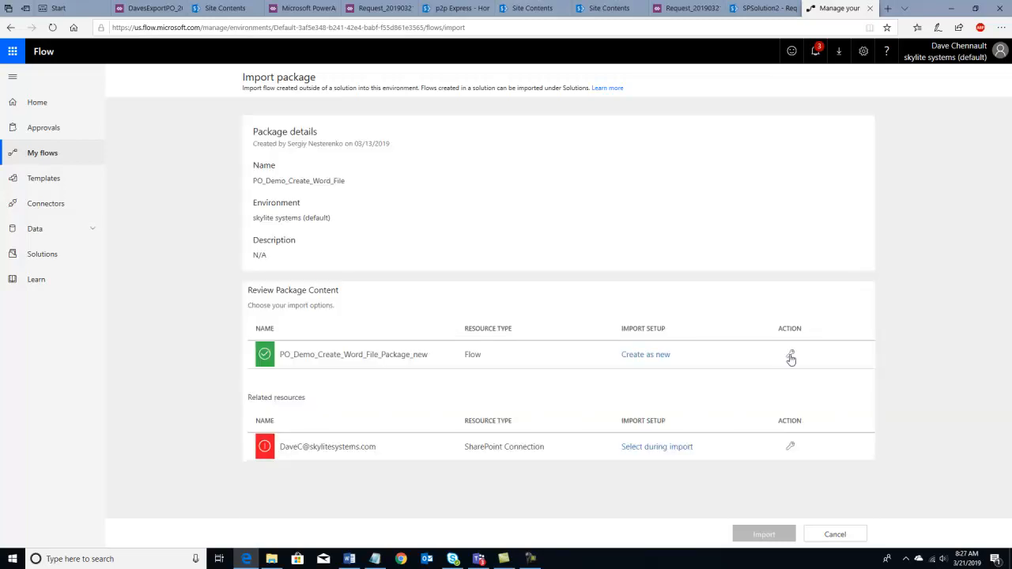
- Rename the flow to PO_Demo_Create_Word_File_Package_SPSolution2
{"action": "left_click", "coordinate": [789, 356]}
{"action": "left_click", "coordinate": [894, 238]}
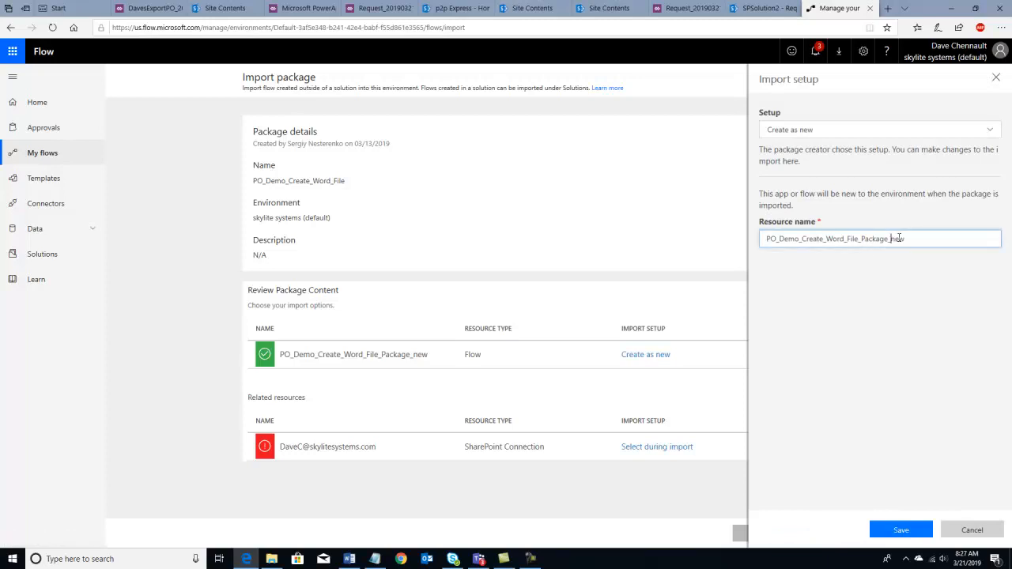
{"action": "left_click_drag", "start_coordinate": [909, 241], "coordinate": [888, 239]}
{"action": "key", "text": "BackSpace"}
{"action": "type", "text": "_SpSolution2"}
{"action": "left_click", "coordinate": [898, 239]}
{"action": "key", "text": "BackSpace"}
{"action": "type", "text": "P"}
{"action": "left_click", "coordinate": [888, 523]}
- Link the existing SharePoint connection and import the package
{"action": "left_click", "coordinate": [790, 452]}
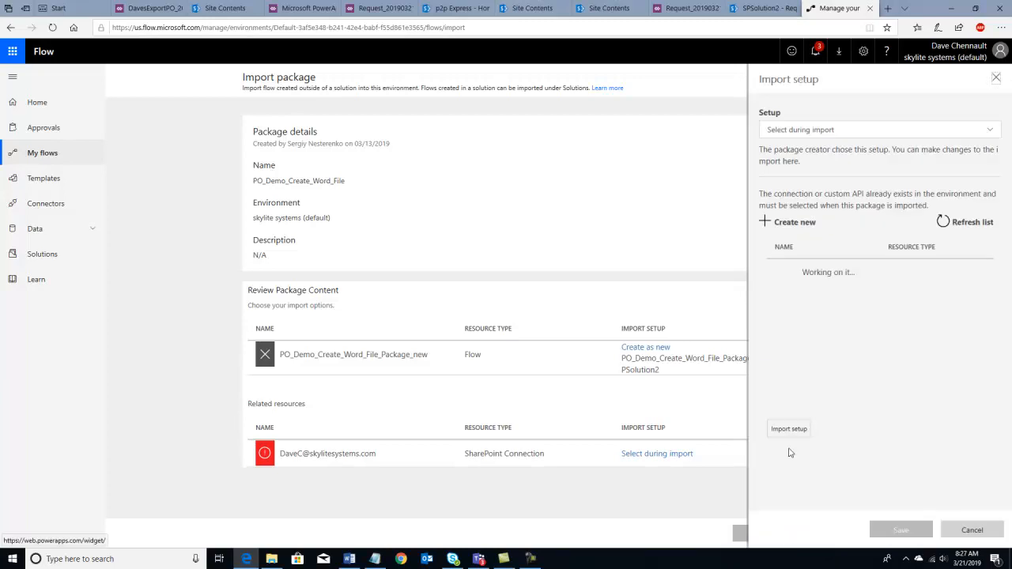
{"action": "left_click", "coordinate": [825, 275]}
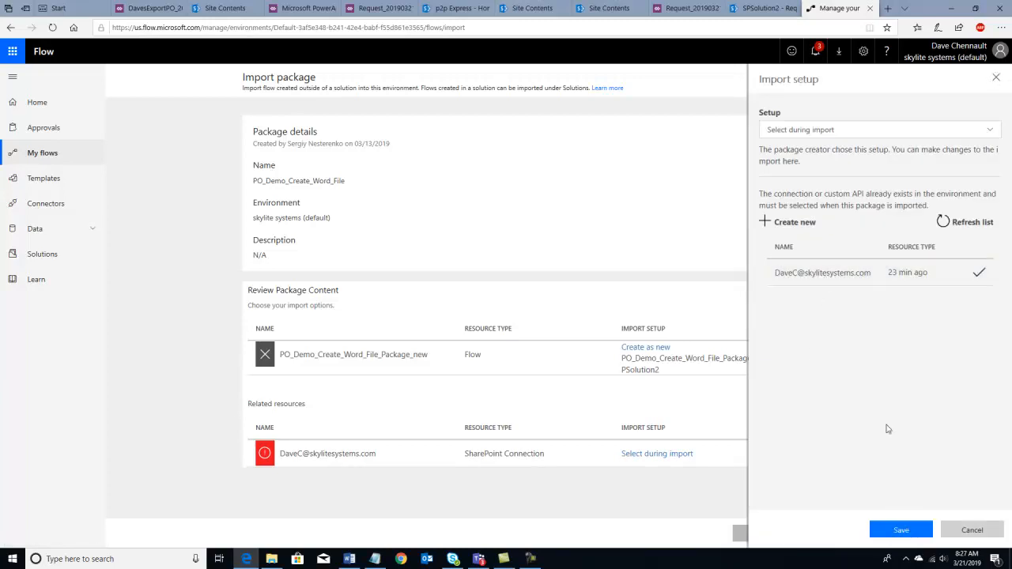
{"action": "left_click", "coordinate": [901, 528]}
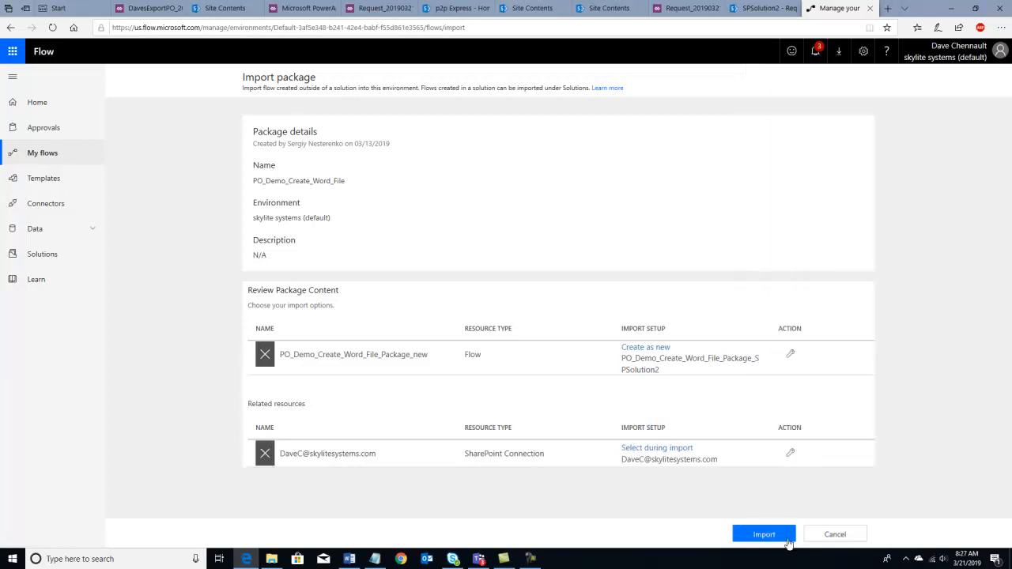
{"action": "left_click", "coordinate": [781, 538]}
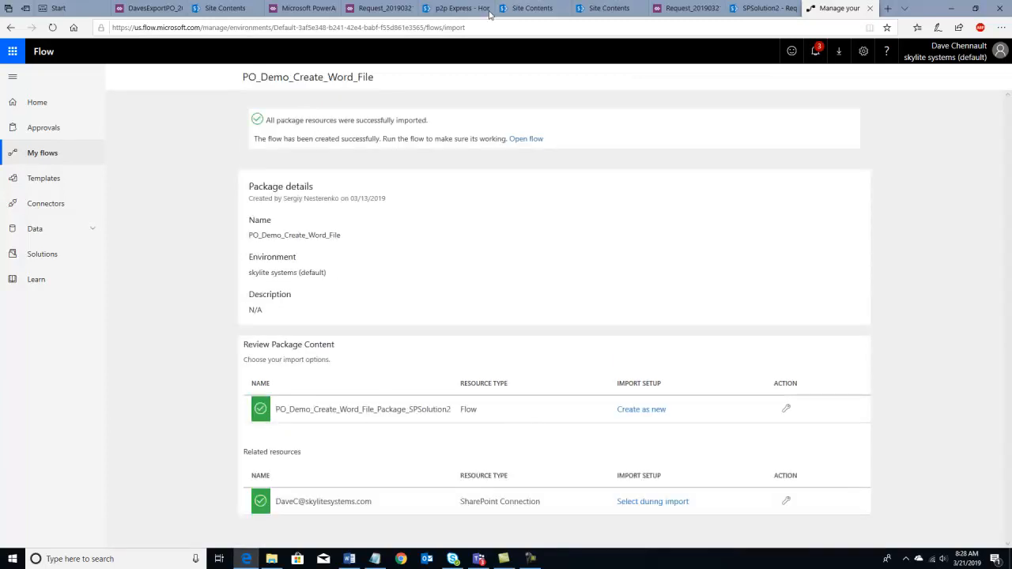
- Open the Request list from the SPSolution2 site contents
{"action": "mouse_move", "coordinate": [519, 9]}
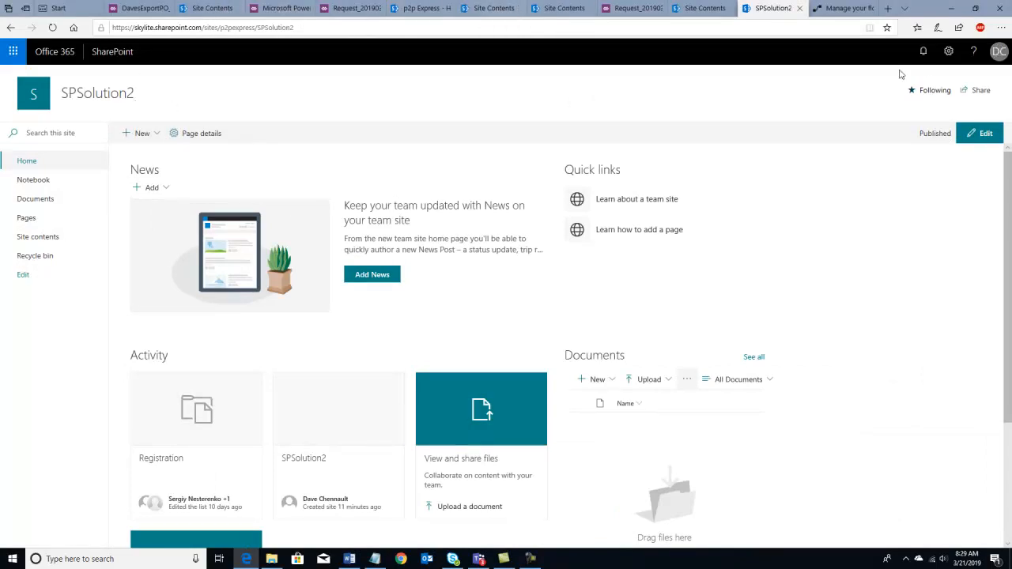
{"action": "left_click", "coordinate": [950, 52]}
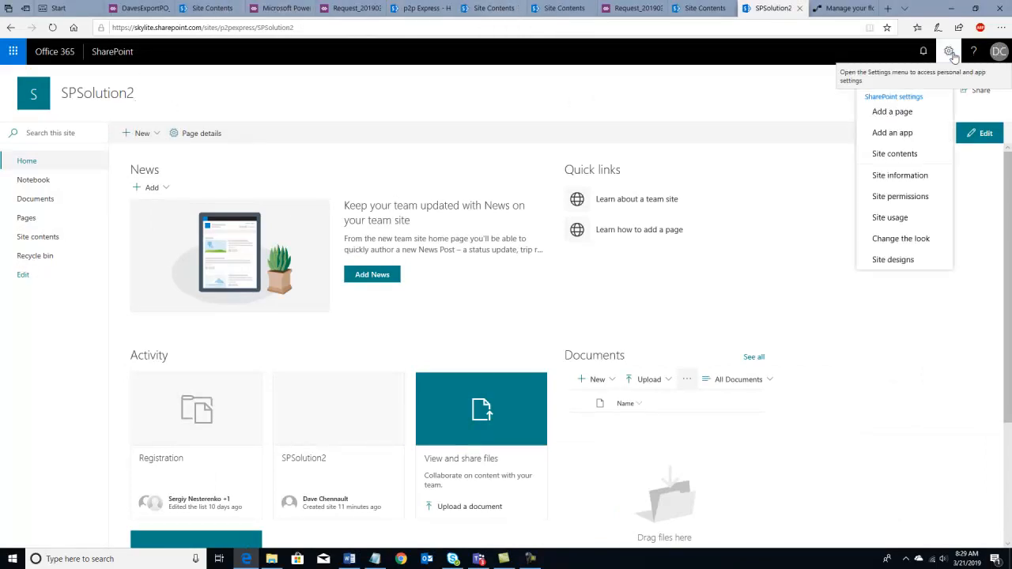
{"action": "left_click", "coordinate": [896, 154]}
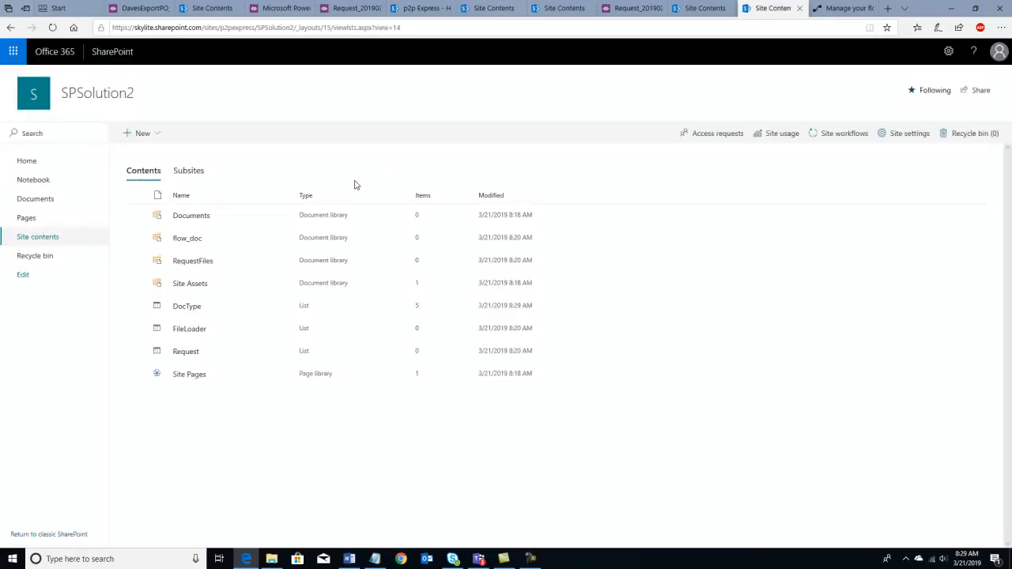
{"action": "left_click", "coordinate": [193, 357]}
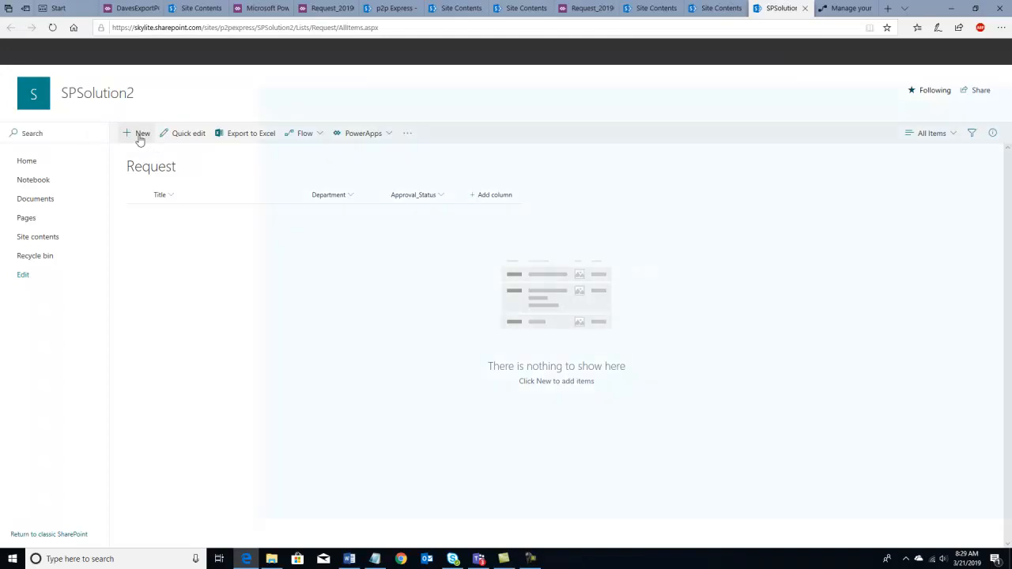
- Start a new PO titled 'This is a new PO', set requestor and supervisor, comment 'This is awesome'
{"action": "left_click", "coordinate": [139, 136]}
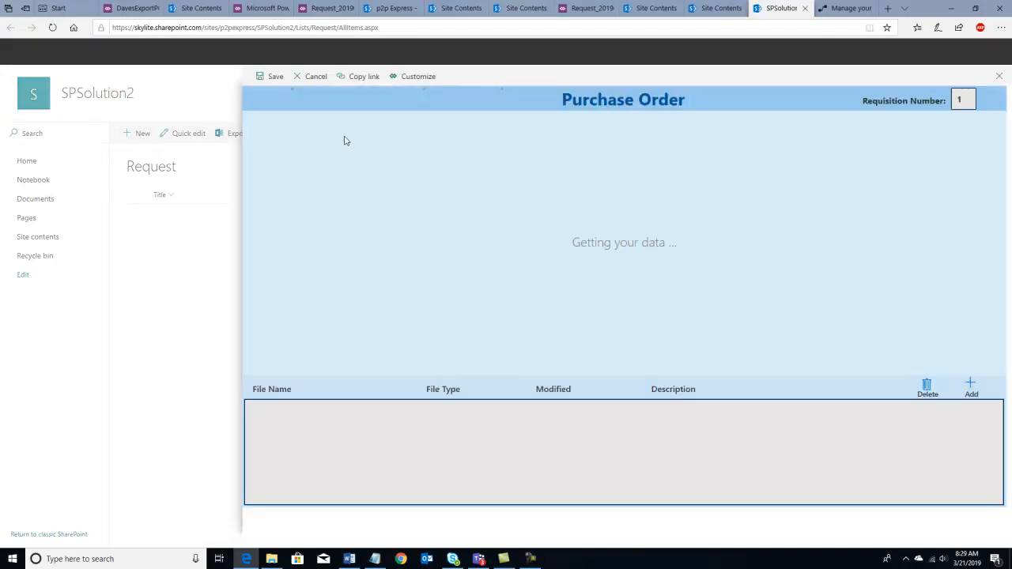
{"action": "left_click", "coordinate": [325, 133]}
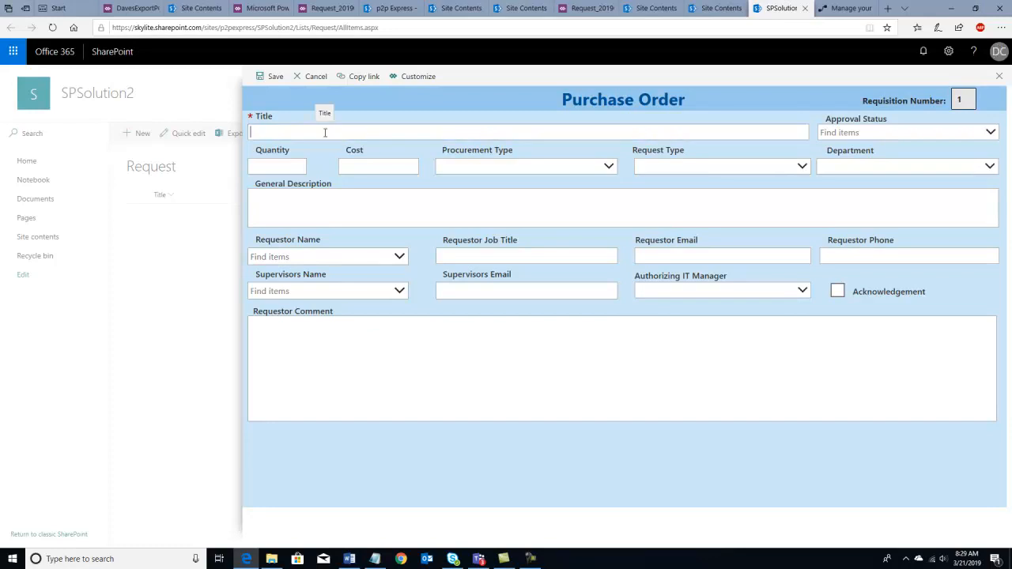
{"action": "type", "text": "This is a new PO"}
{"action": "left_click", "coordinate": [356, 257]}
{"action": "type", "text": "dav"}
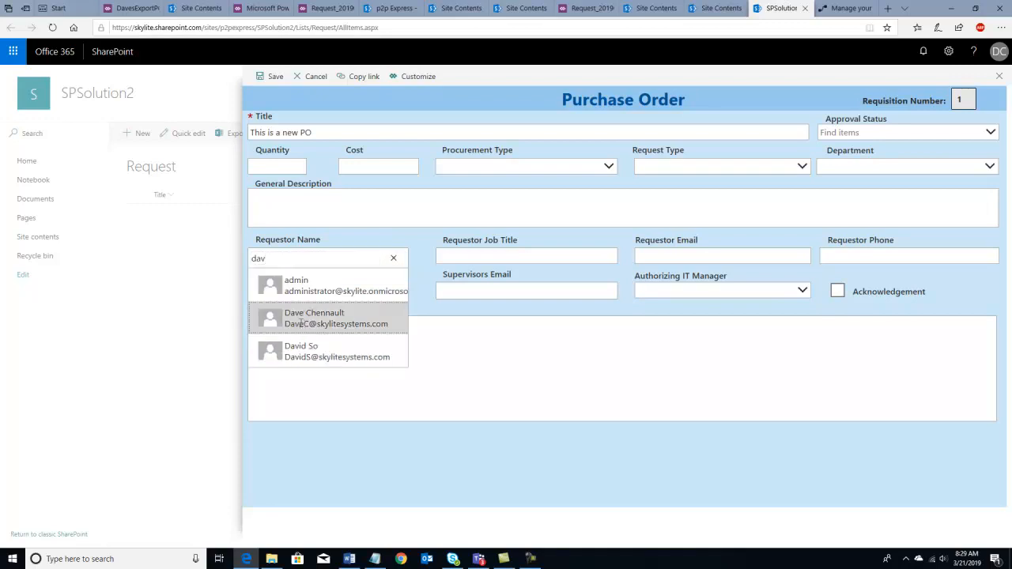
{"action": "left_click", "coordinate": [301, 320]}
{"action": "left_click", "coordinate": [294, 292]}
{"action": "type", "text": "alan"}
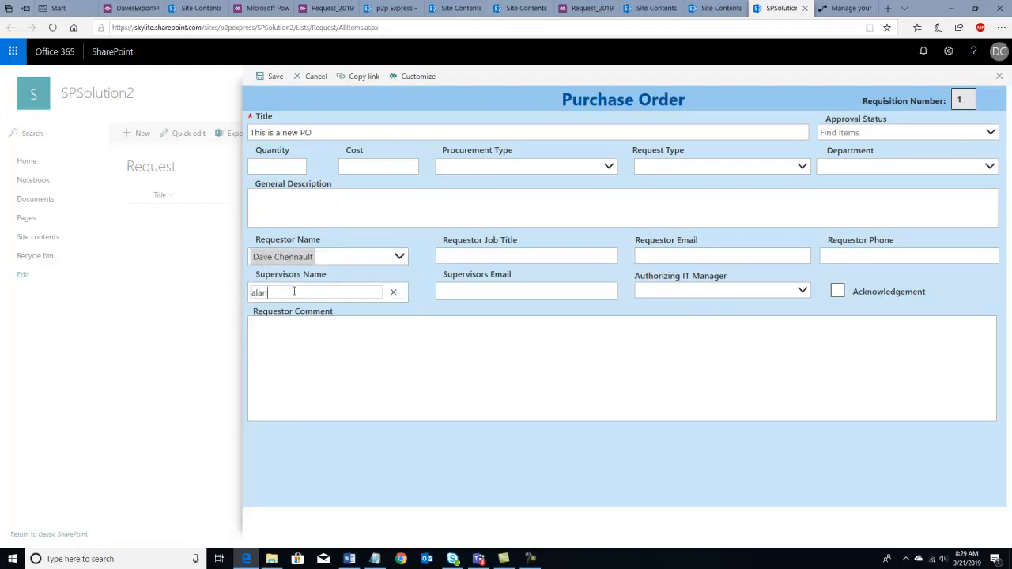
{"action": "left_click", "coordinate": [291, 315]}
{"action": "left_click", "coordinate": [357, 351]}
{"action": "type", "text": "This is awesome"}
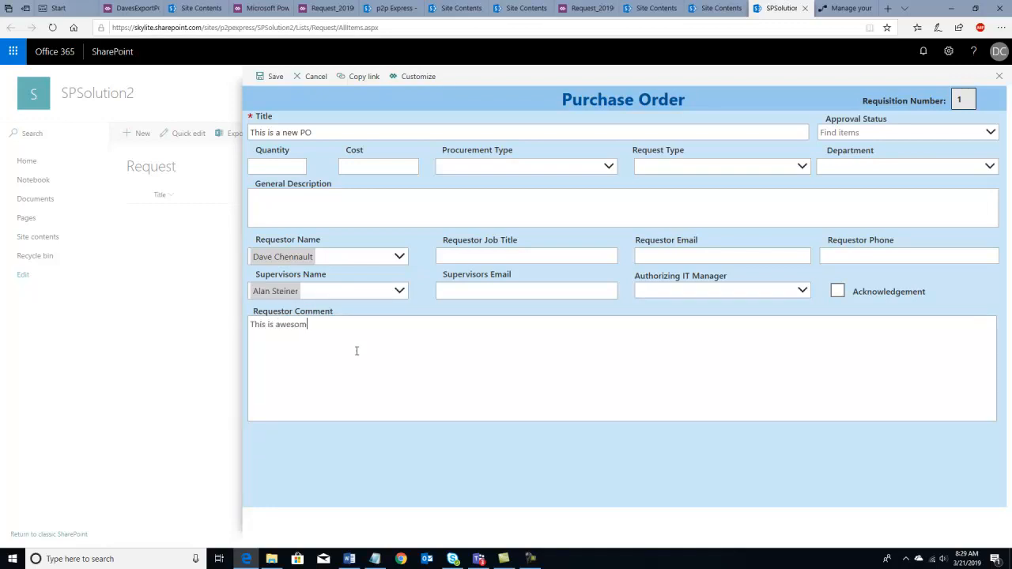
- Set Exemption Request, Executive department, PO procurement type and In Process status, then save
{"action": "left_click", "coordinate": [803, 167]}
{"action": "left_click", "coordinate": [737, 191]}
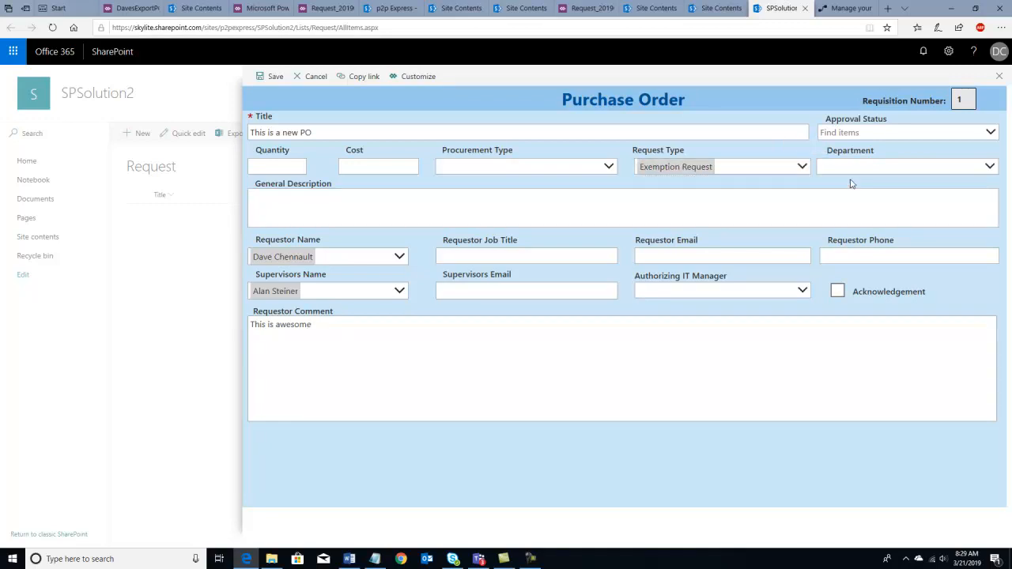
{"action": "left_click", "coordinate": [990, 167]}
{"action": "left_click", "coordinate": [877, 212]}
{"action": "left_click", "coordinate": [607, 169]}
{"action": "left_click", "coordinate": [491, 171]}
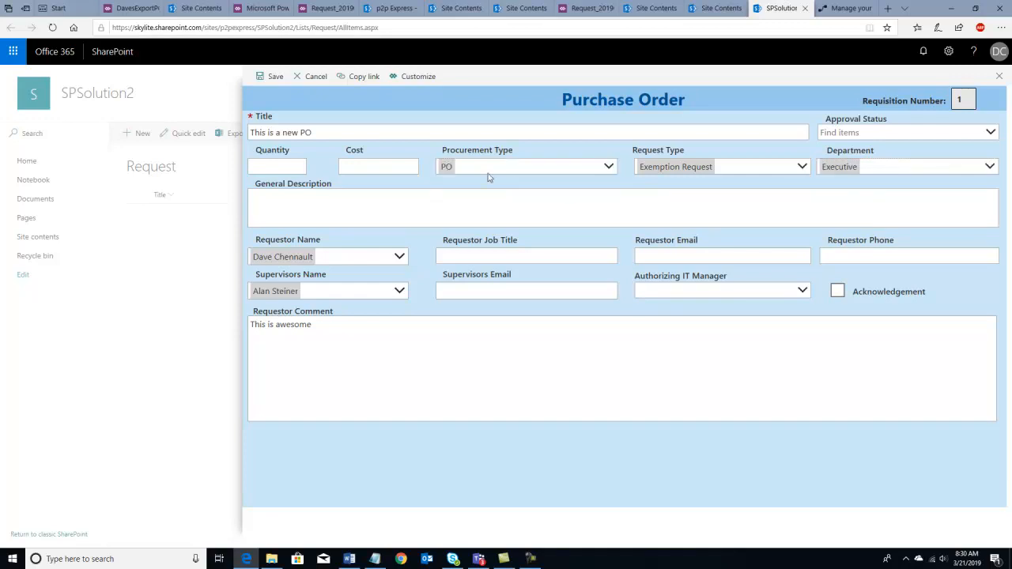
{"action": "left_click", "coordinate": [858, 135]}
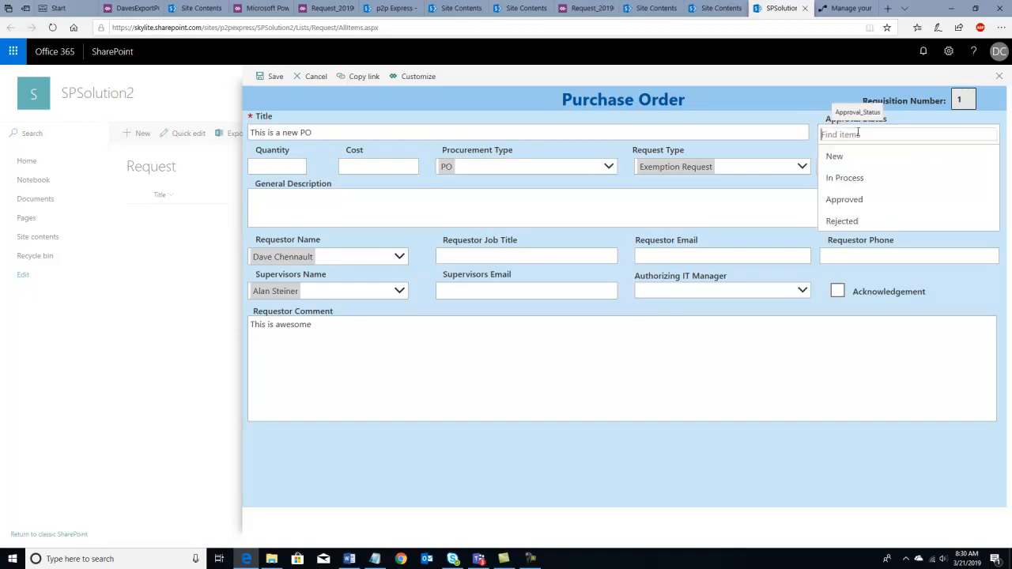
{"action": "left_click", "coordinate": [849, 181]}
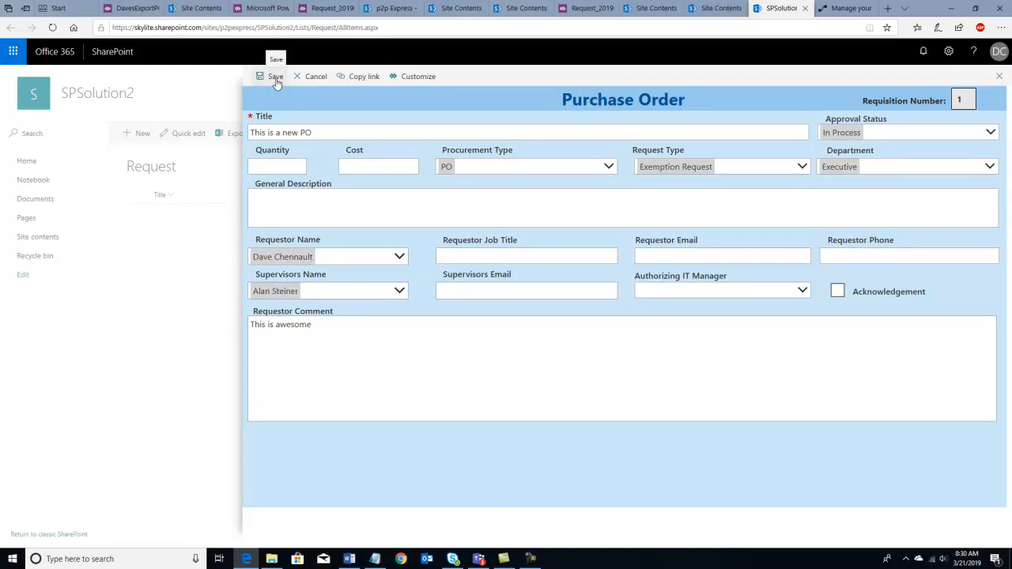
{"action": "left_click", "coordinate": [308, 325]}
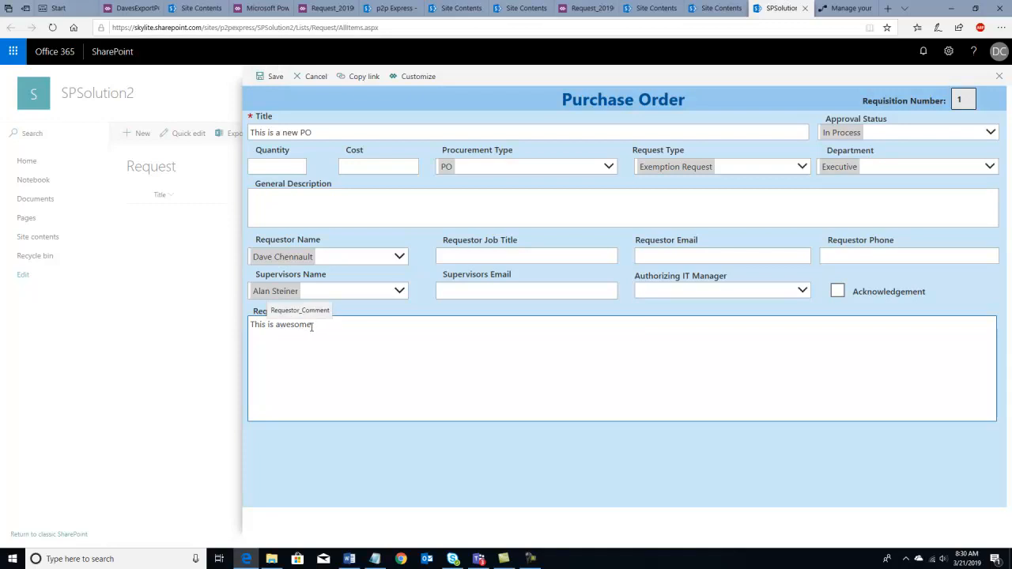
{"action": "left_click", "coordinate": [269, 79]}
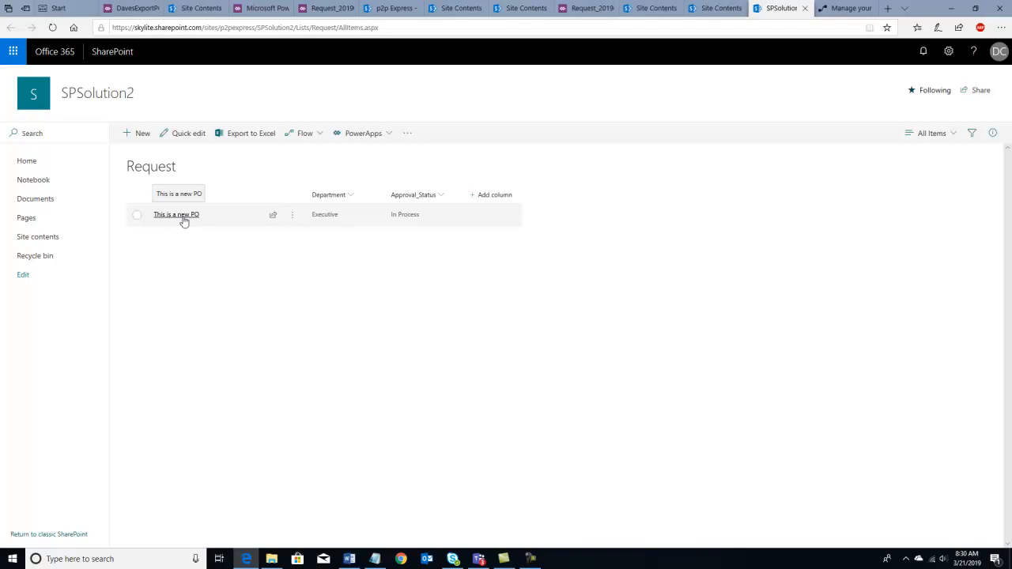
{"action": "key", "text": "ctrl+Tab"}
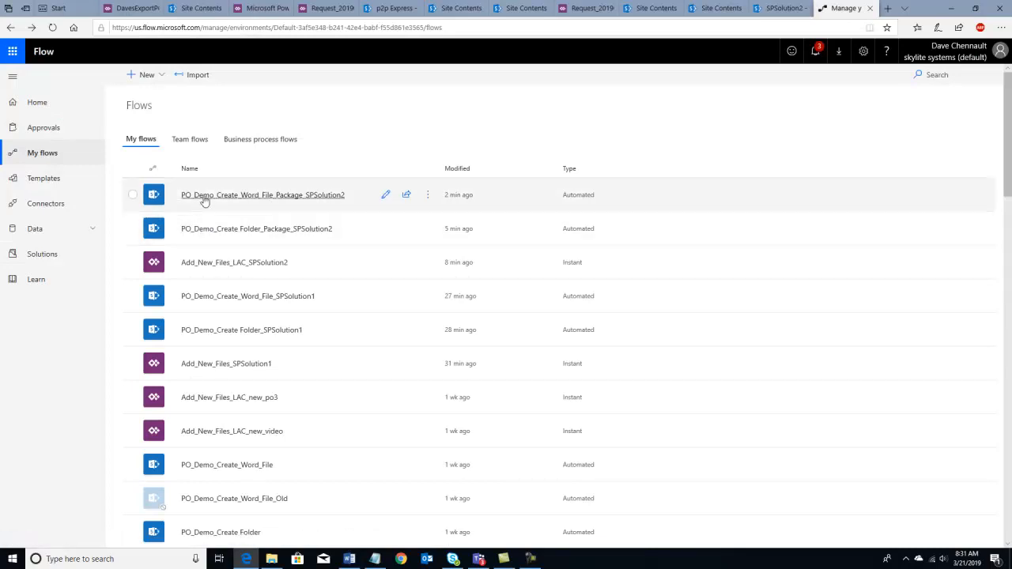
{"action": "left_click", "coordinate": [203, 229]}
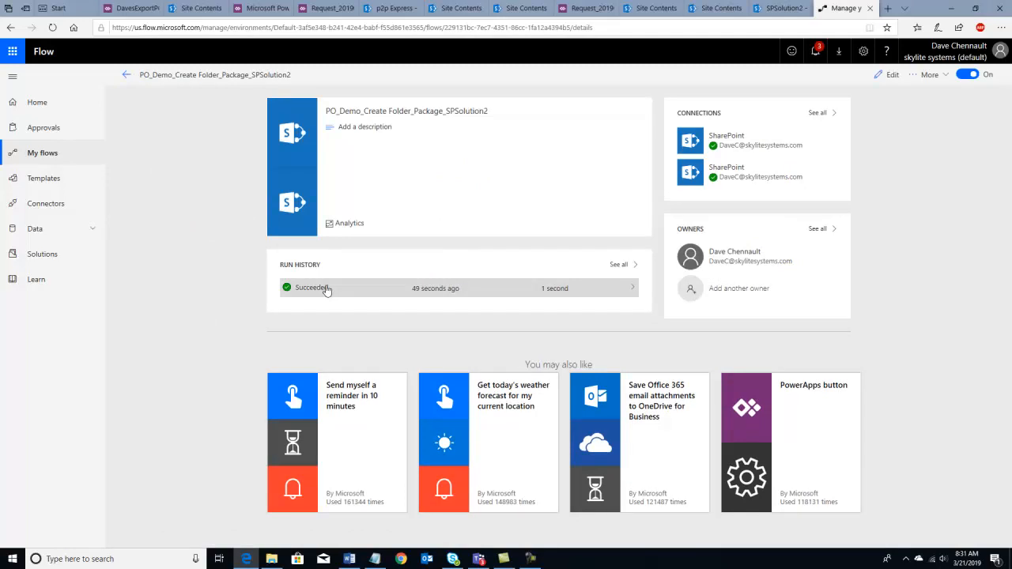
{"action": "left_click", "coordinate": [124, 76]}
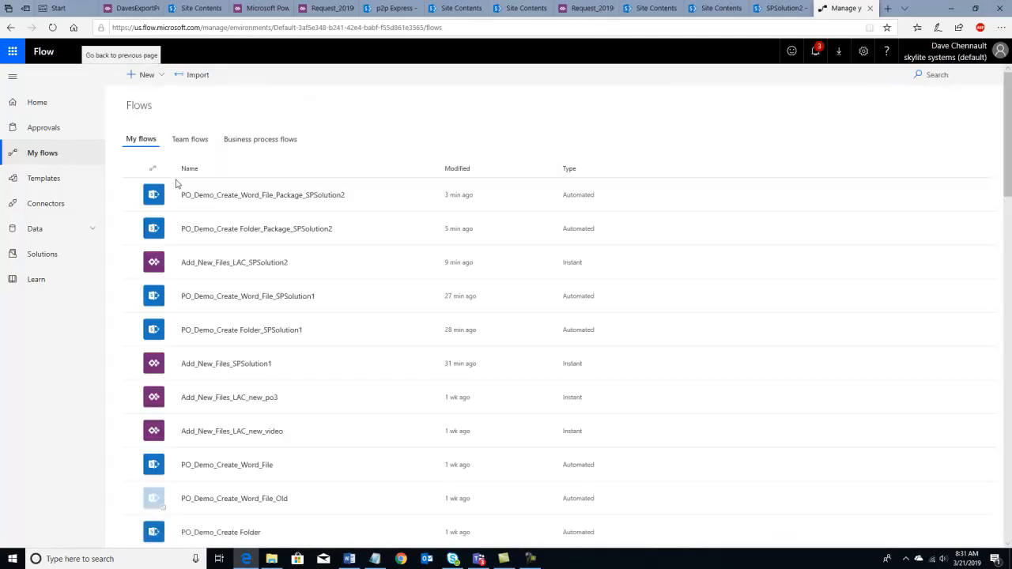
{"action": "left_click", "coordinate": [210, 198]}
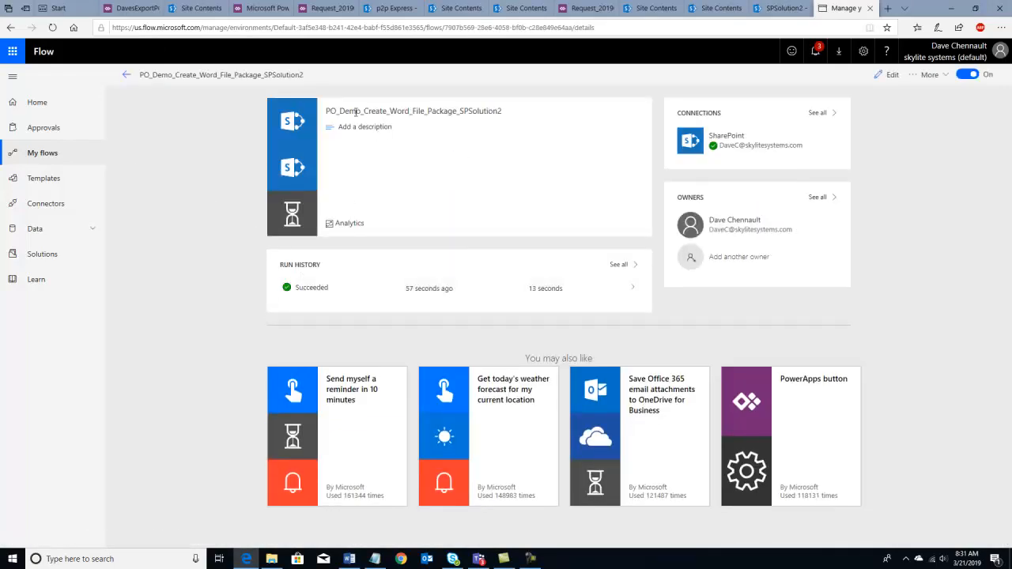
{"action": "left_click", "coordinate": [125, 75]}
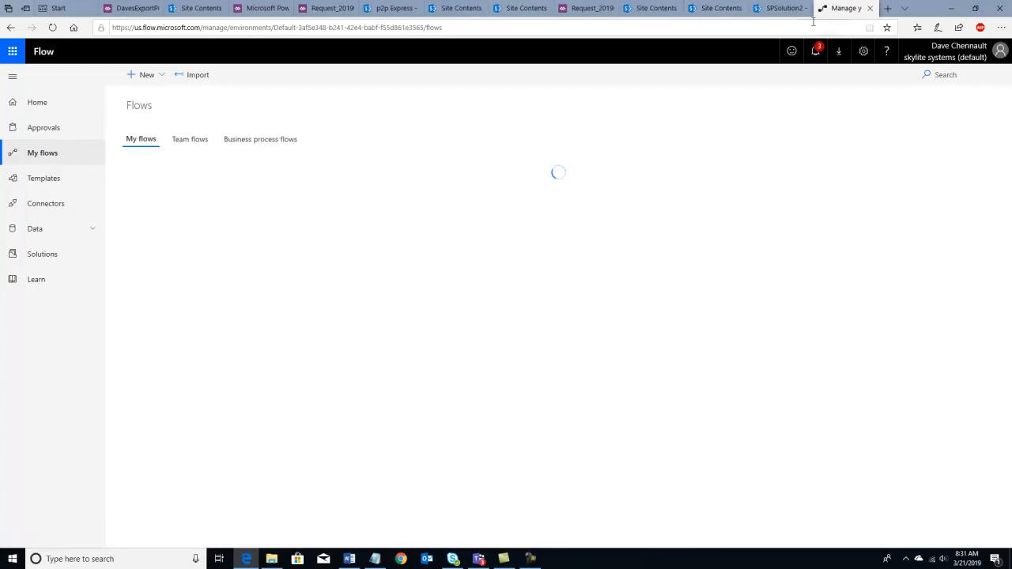
{"action": "left_click", "coordinate": [775, 11]}
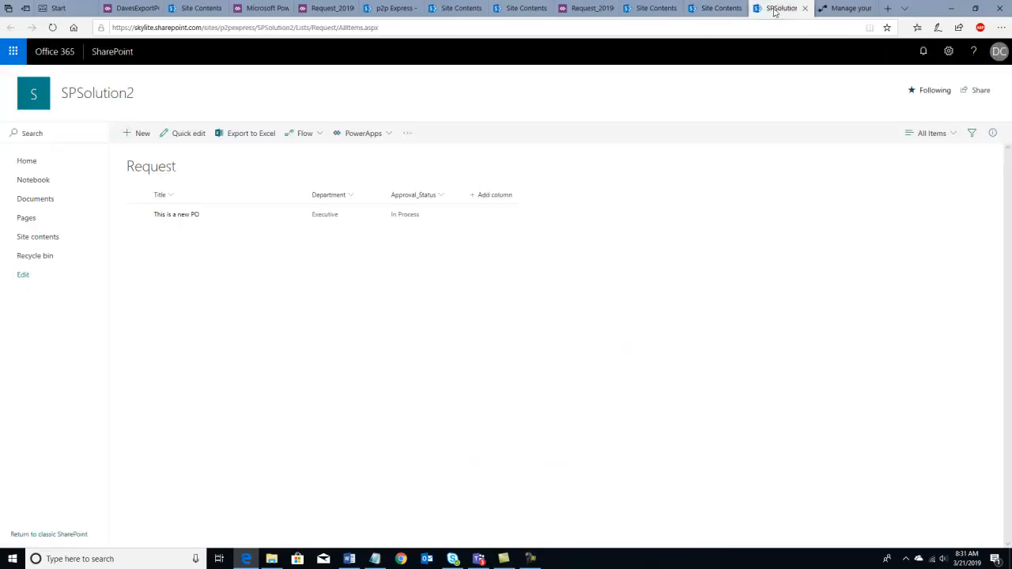
- Open 'This is a new PO' and view its generated Word file in Word Online
{"action": "left_click", "coordinate": [178, 215]}
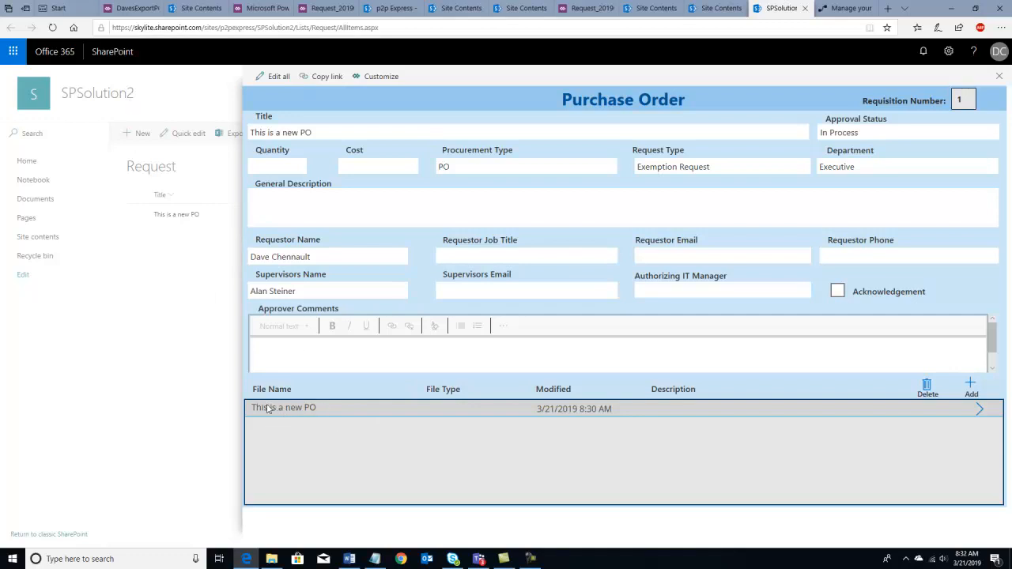
{"action": "left_click", "coordinate": [981, 411]}
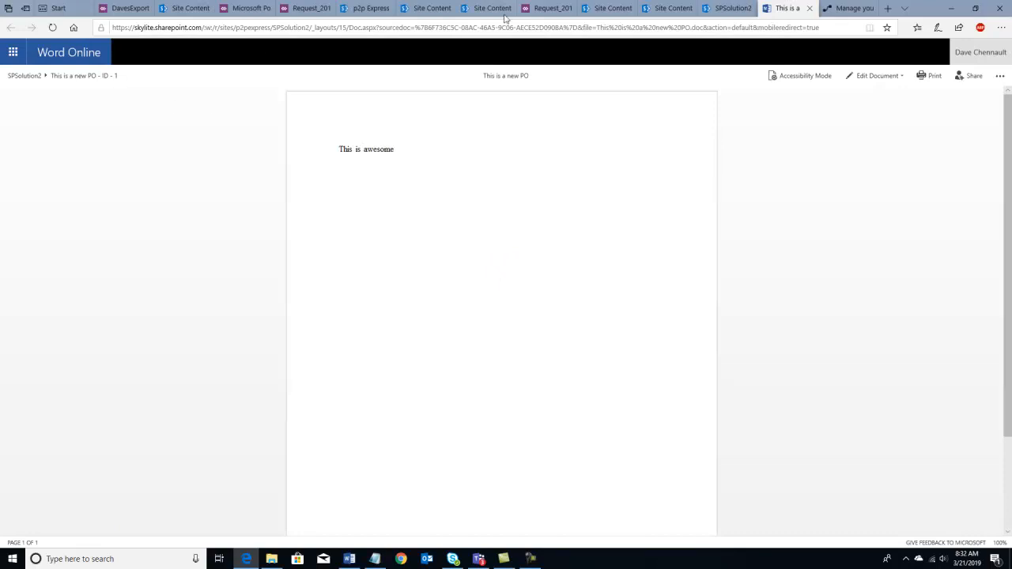
{"action": "left_click", "coordinate": [810, 9]}
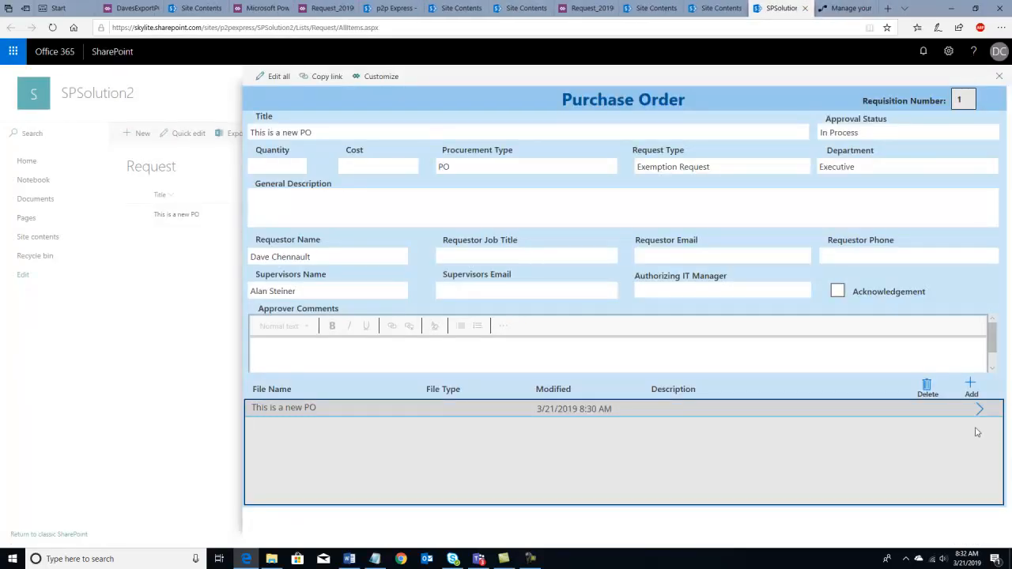
- Add a new file titled 'this is a new file' with file type Word
{"action": "left_click", "coordinate": [970, 386]}
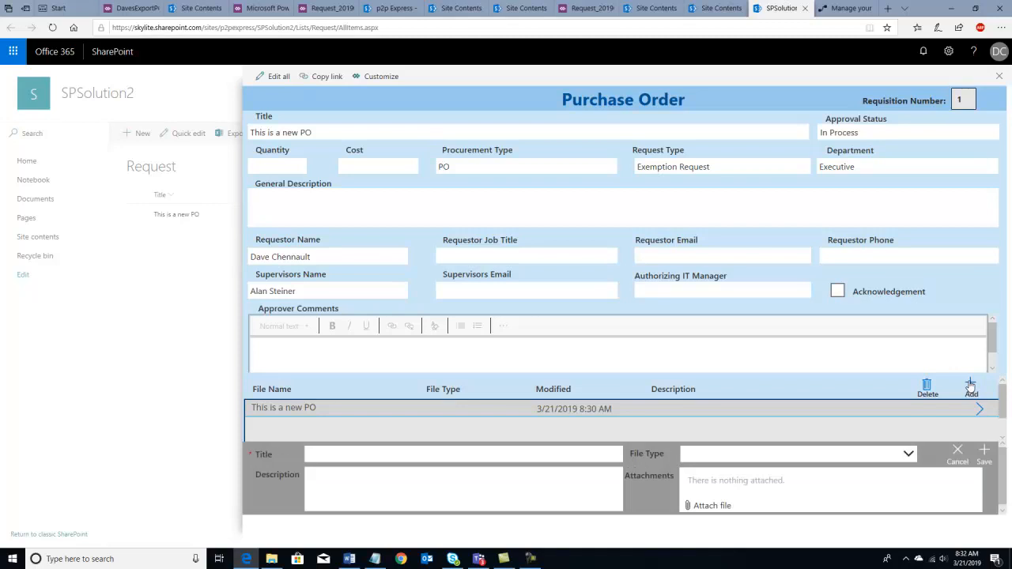
{"action": "left_click", "coordinate": [388, 456]}
{"action": "type", "text": "th"}
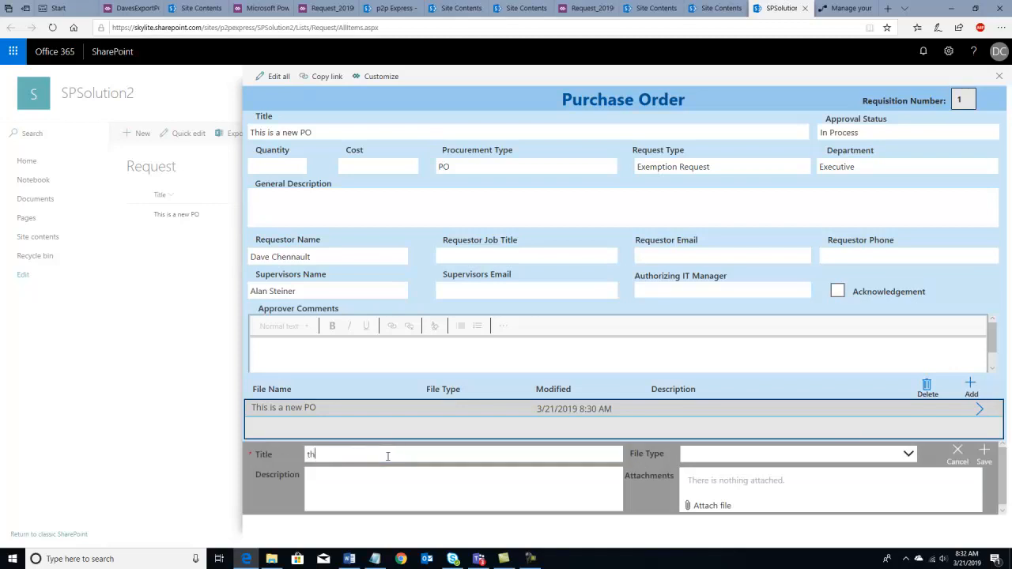
{"action": "type", "text": "is is a new file"}
{"action": "left_click", "coordinate": [757, 454]}
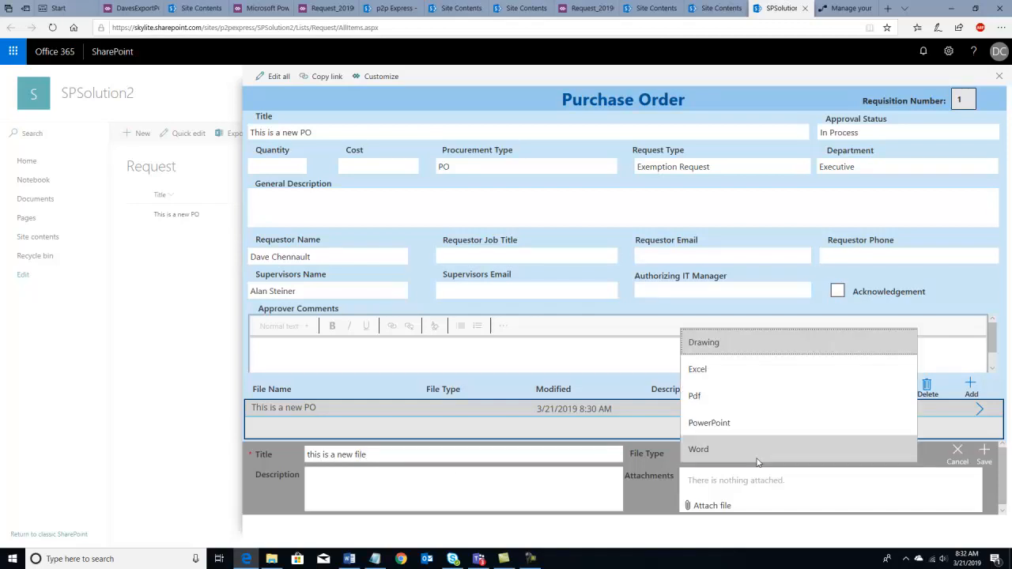
{"action": "left_click", "coordinate": [716, 425]}
{"action": "left_click", "coordinate": [719, 456]}
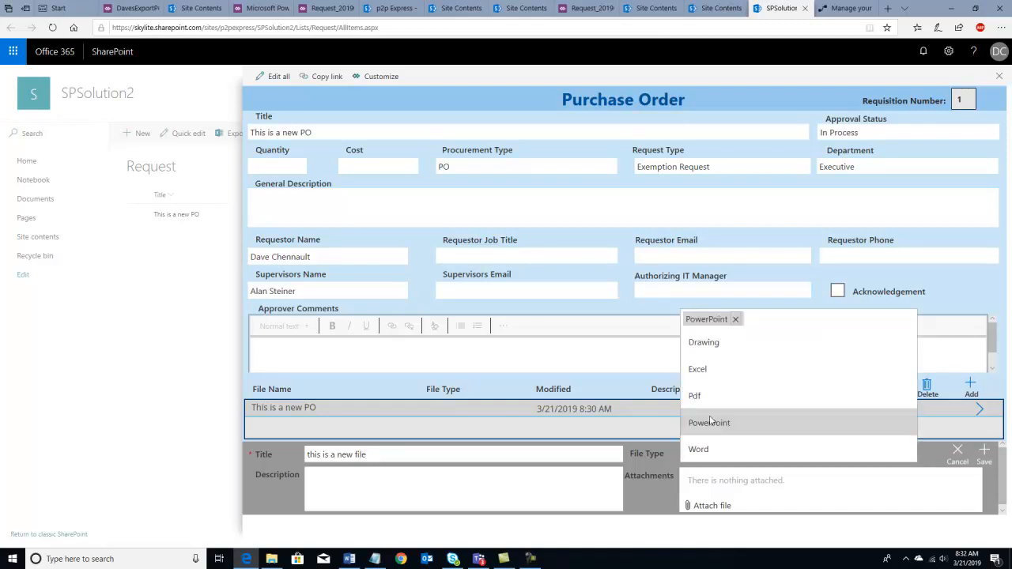
{"action": "left_click", "coordinate": [703, 451]}
- Attach QueensCare\Proposal v1.docx, describe it as 'this is cool', and save
{"action": "left_click", "coordinate": [704, 506]}
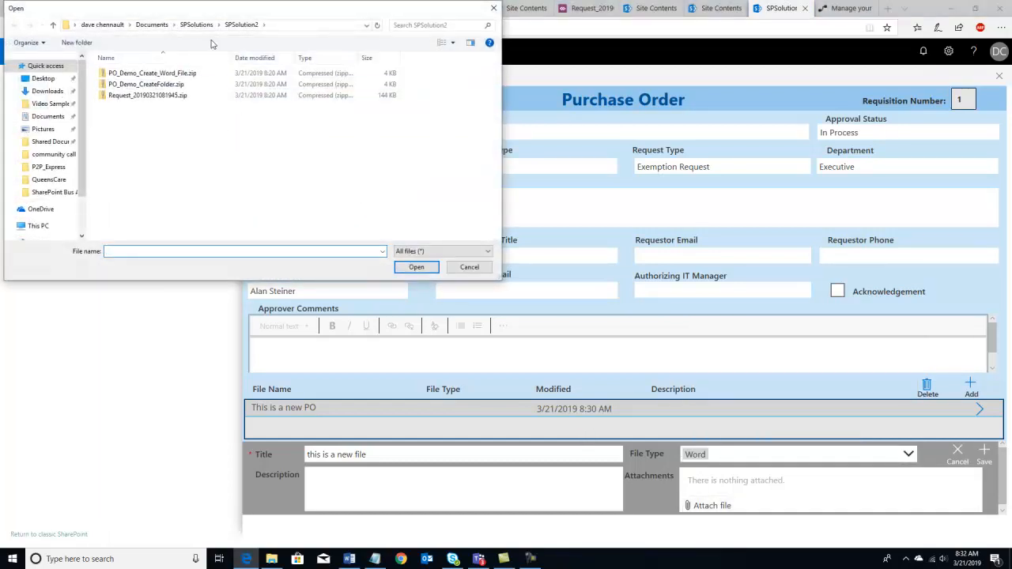
{"action": "left_click", "coordinate": [152, 25]}
{"action": "scroll", "coordinate": [131, 135], "scroll_direction": "up", "scroll_amount": 3}
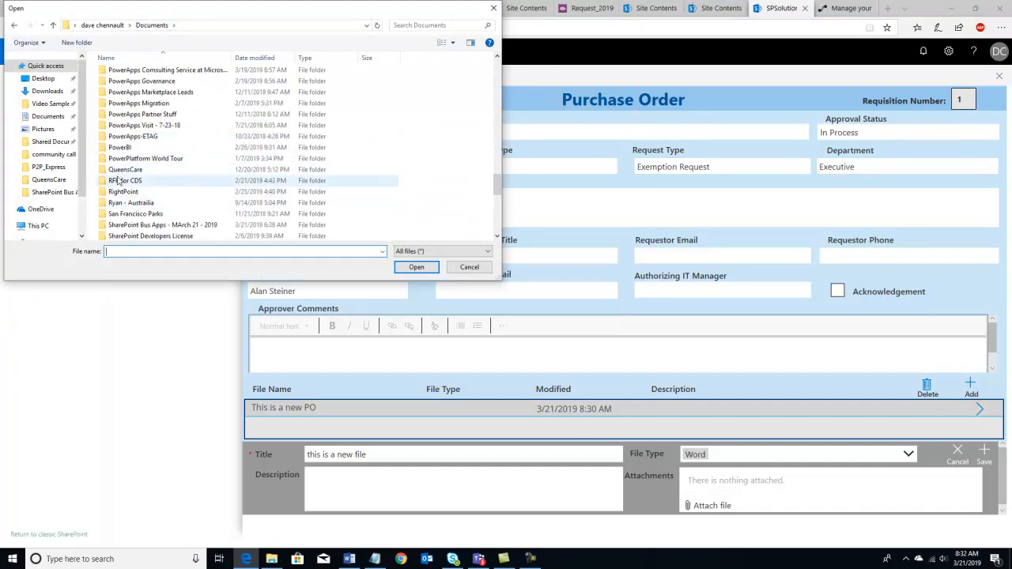
{"action": "double_click", "coordinate": [120, 171]}
{"action": "left_click", "coordinate": [121, 73]}
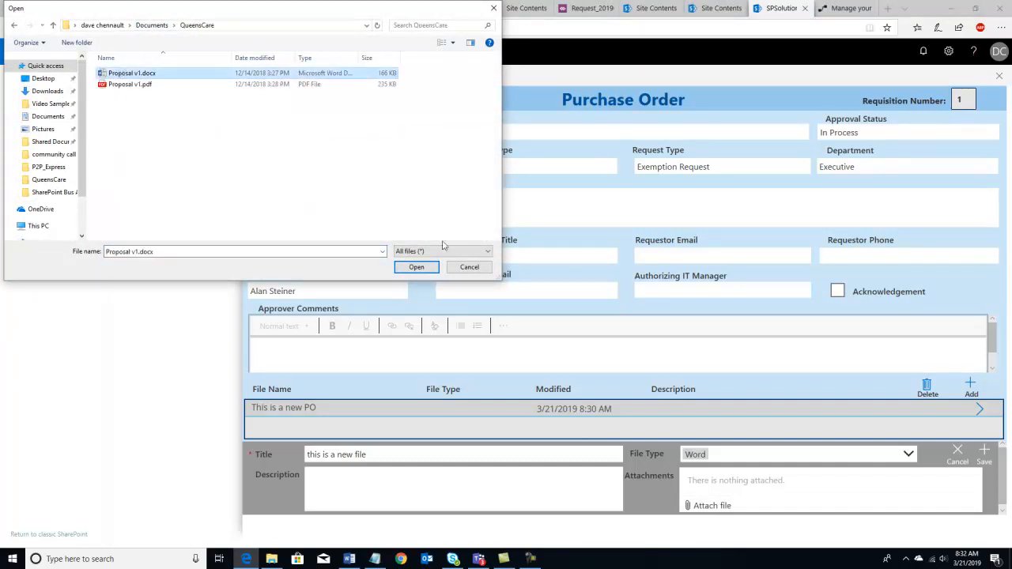
{"action": "left_click", "coordinate": [416, 267]}
{"action": "left_click", "coordinate": [329, 471]}
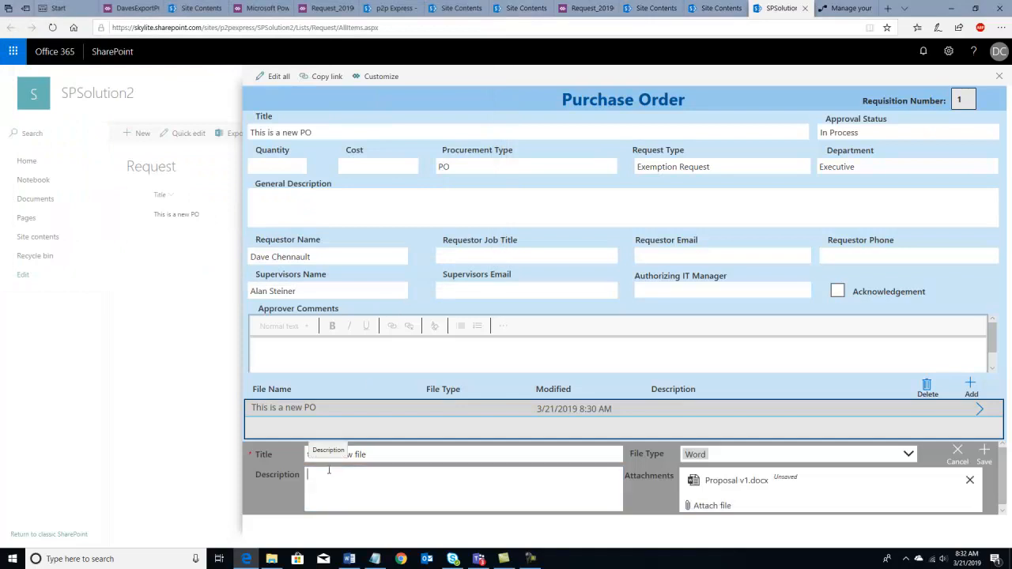
{"action": "type", "text": "this is"}
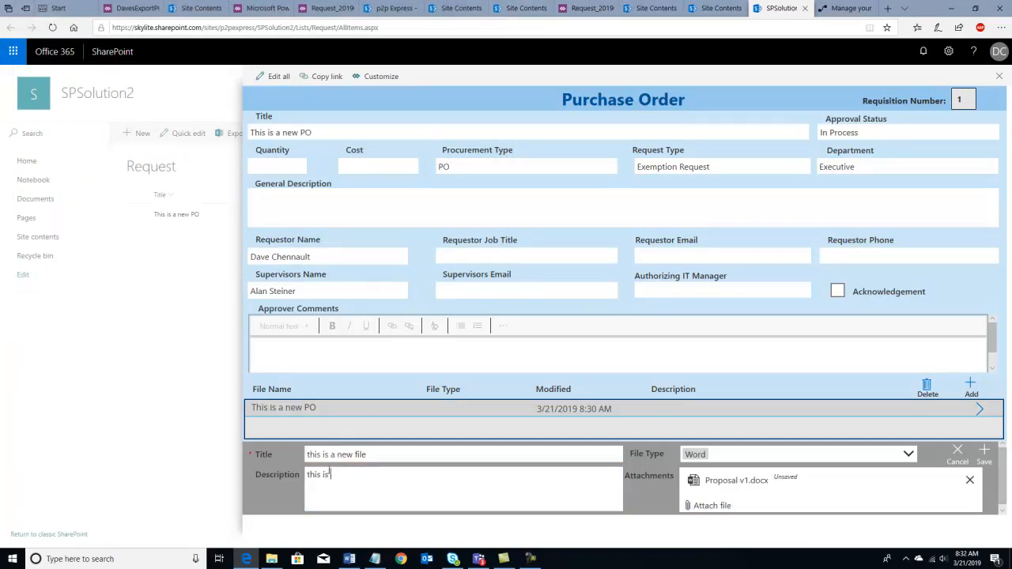
{"action": "type", "text": " cool"}
{"action": "left_click", "coordinate": [984, 452]}
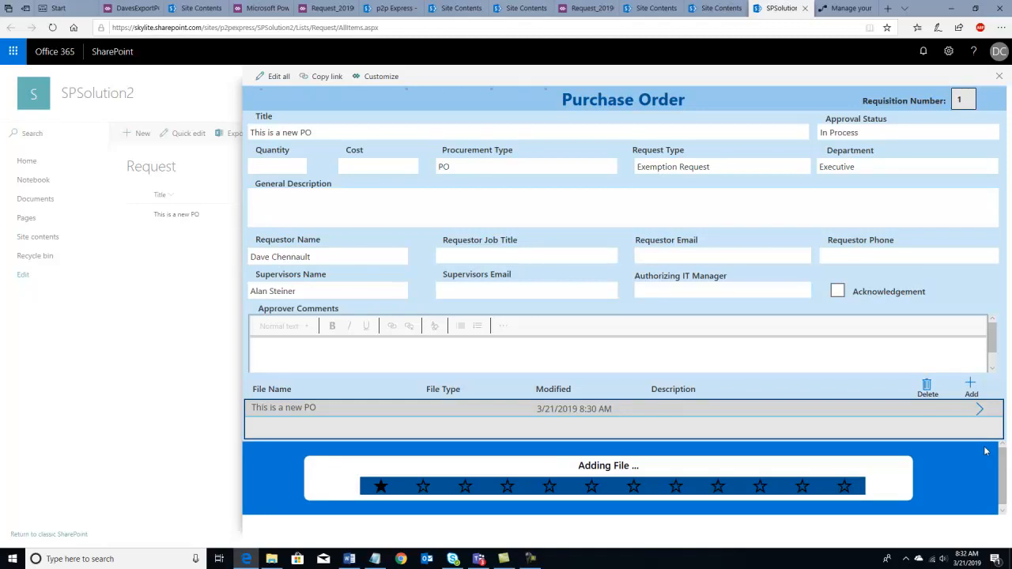